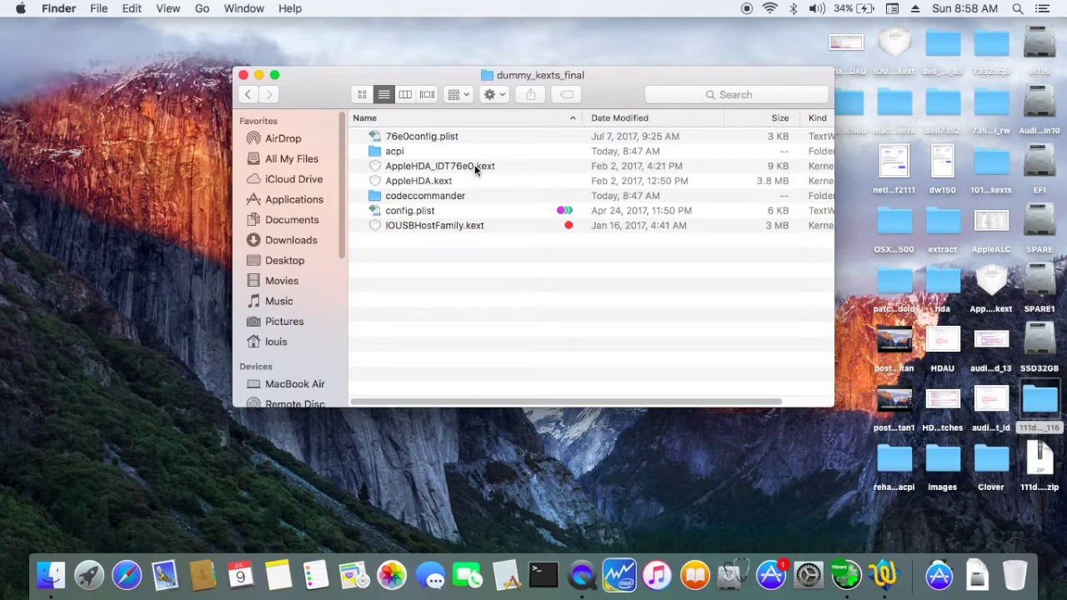
- Compare AppleHDA_IDT76e0.kext with AppleHDA.kext in dummy_kexts_final, then return to 111d76e0_116
click(475, 165)
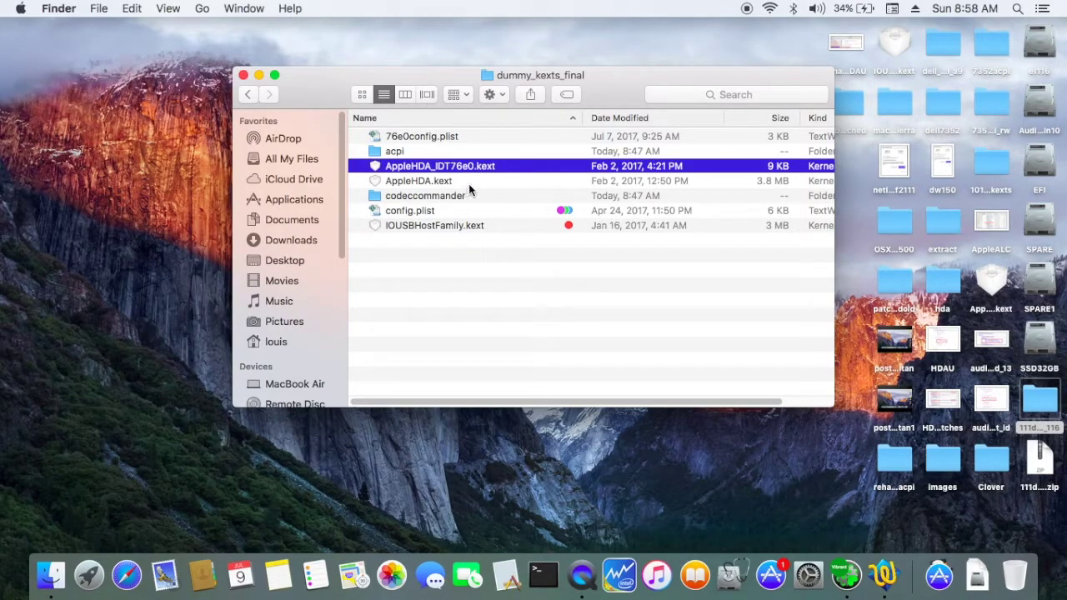
click(473, 177)
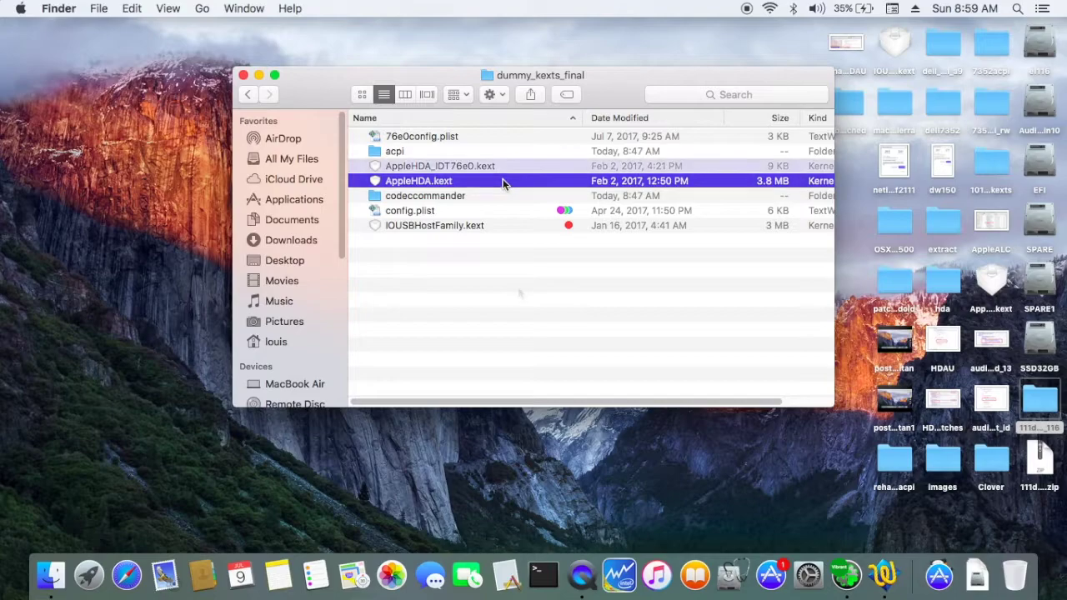
click(506, 169)
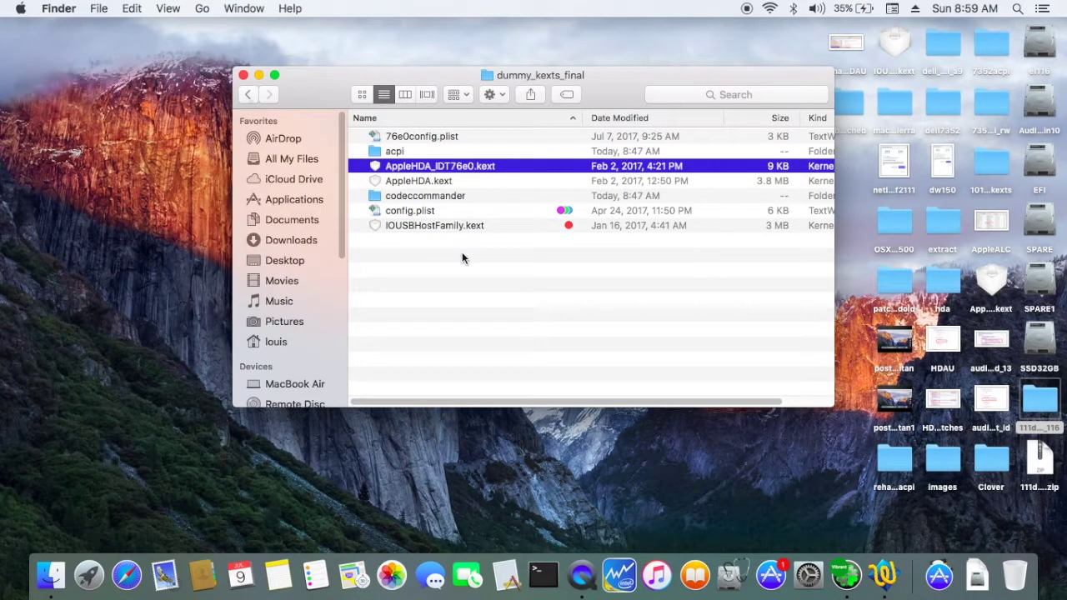
click(248, 94)
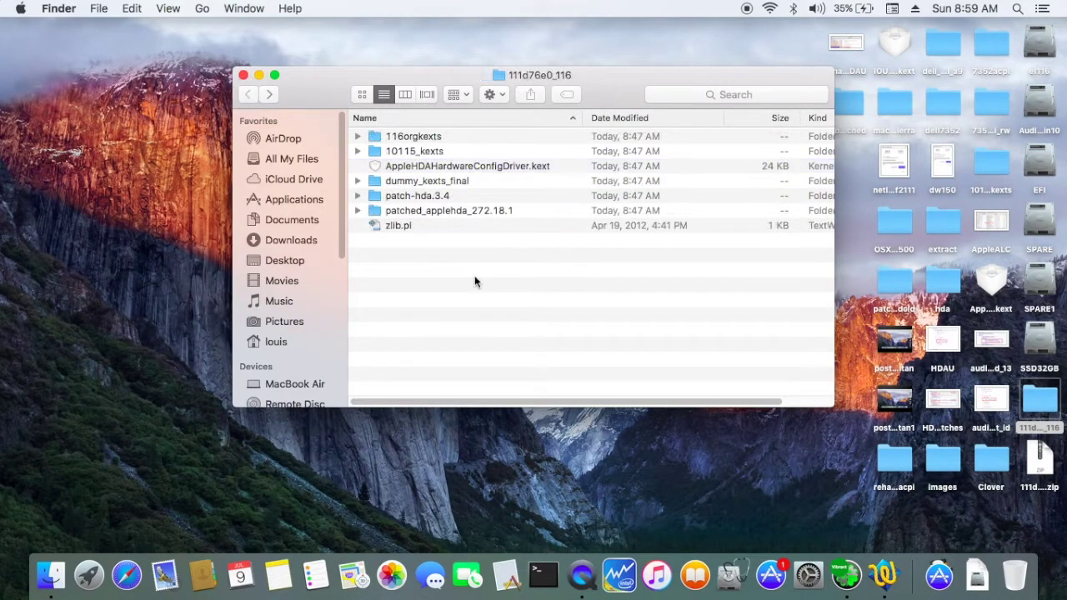
- Open patched_applehda_272.18.1 and confirm via Get Info that AppleHDA.kext is version 272.18.1
double_click(491, 210)
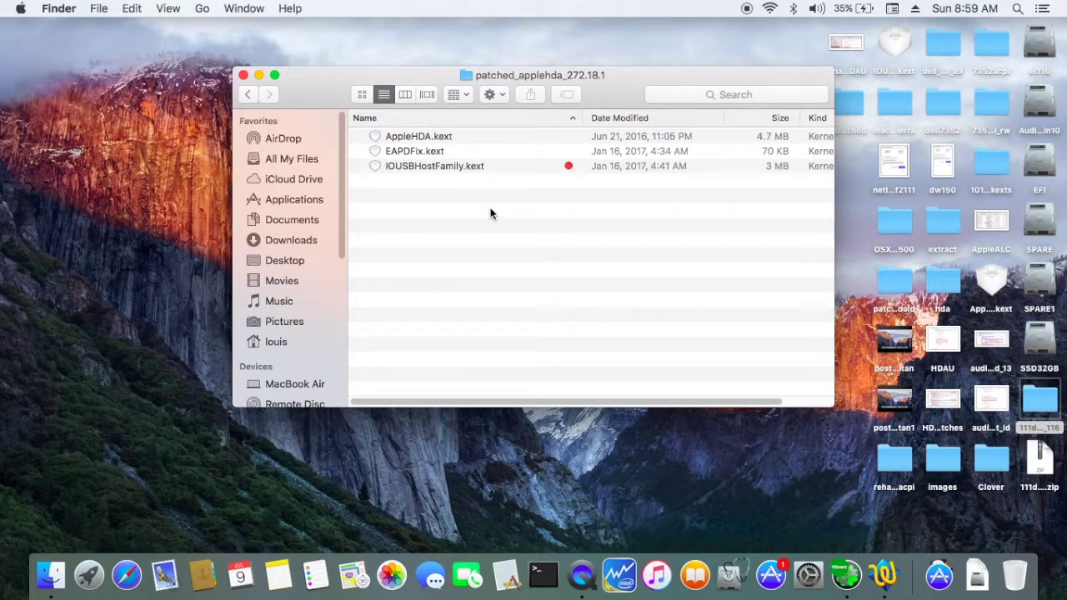
click(438, 140)
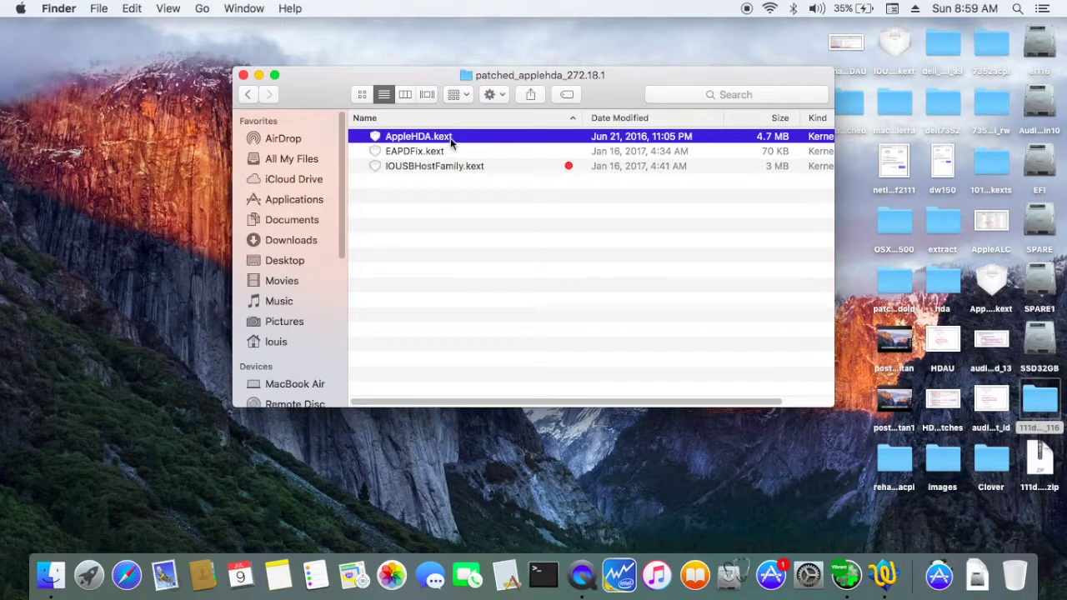
right_click(454, 142)
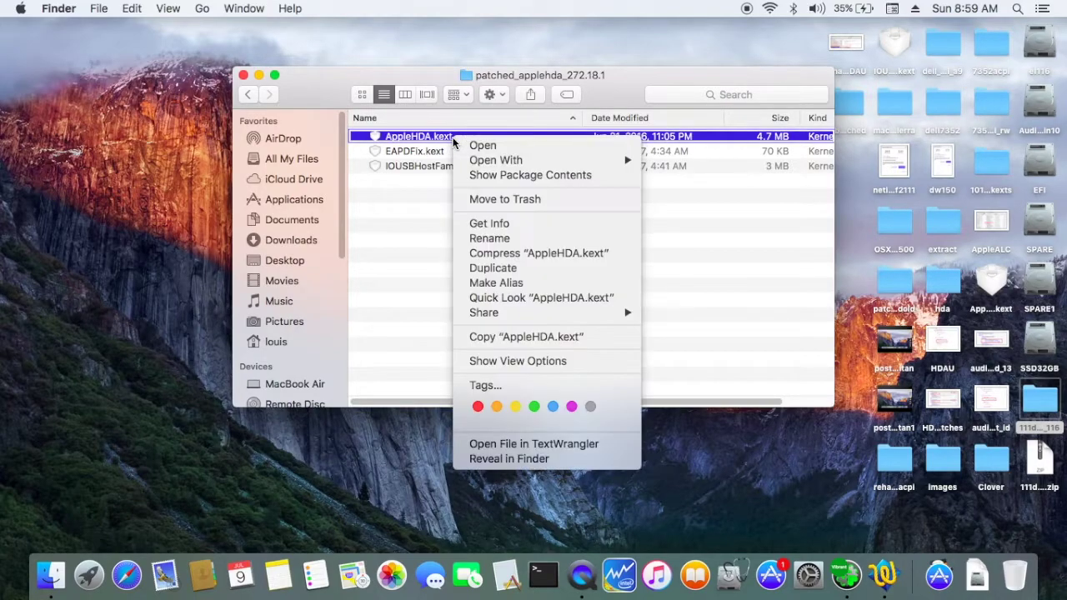
click(518, 223)
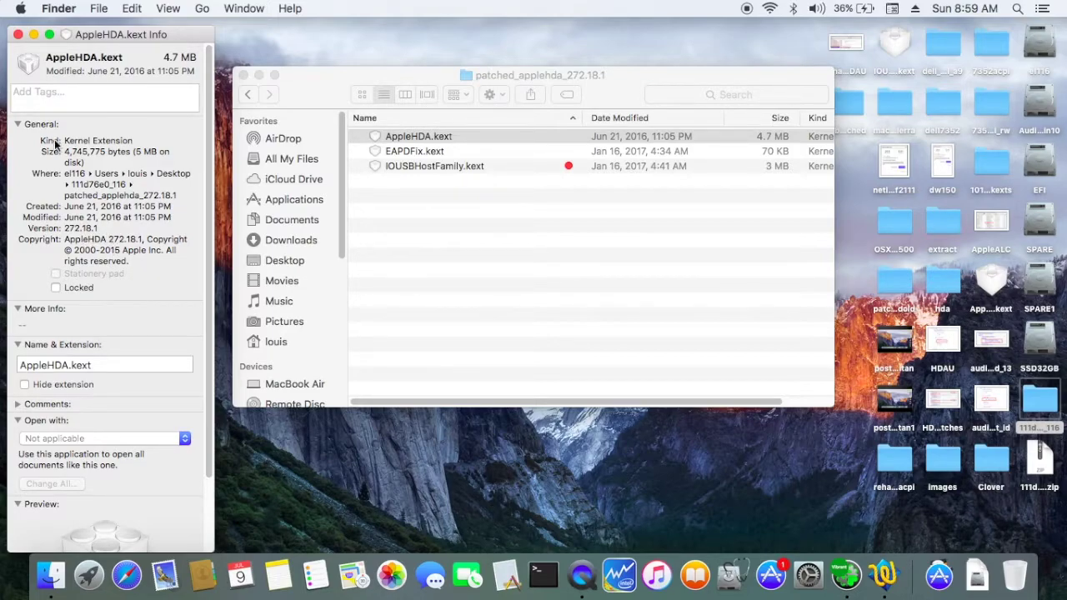
click(18, 37)
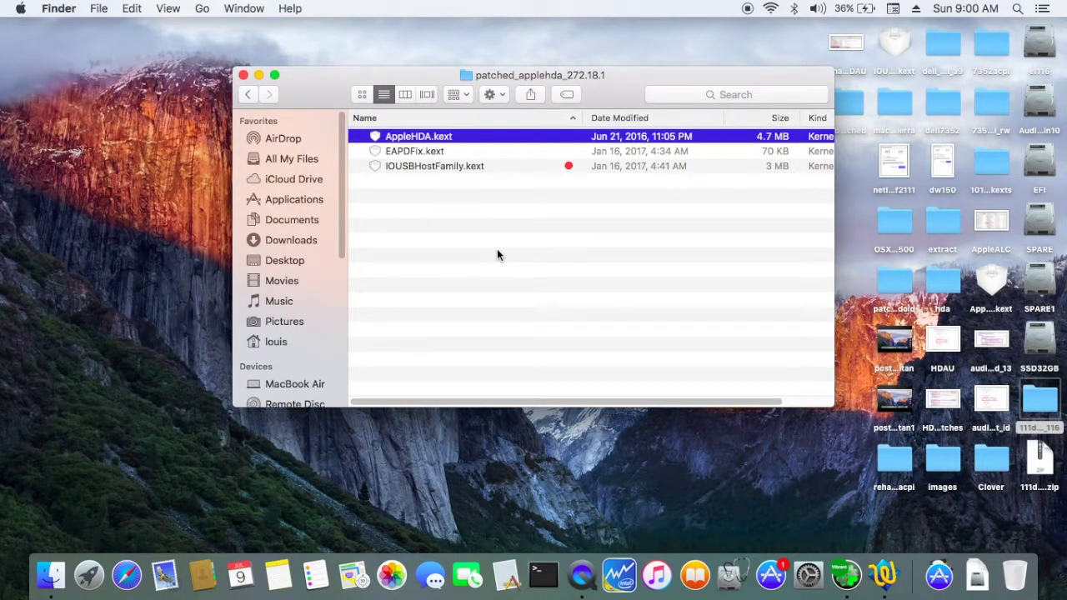
click(435, 155)
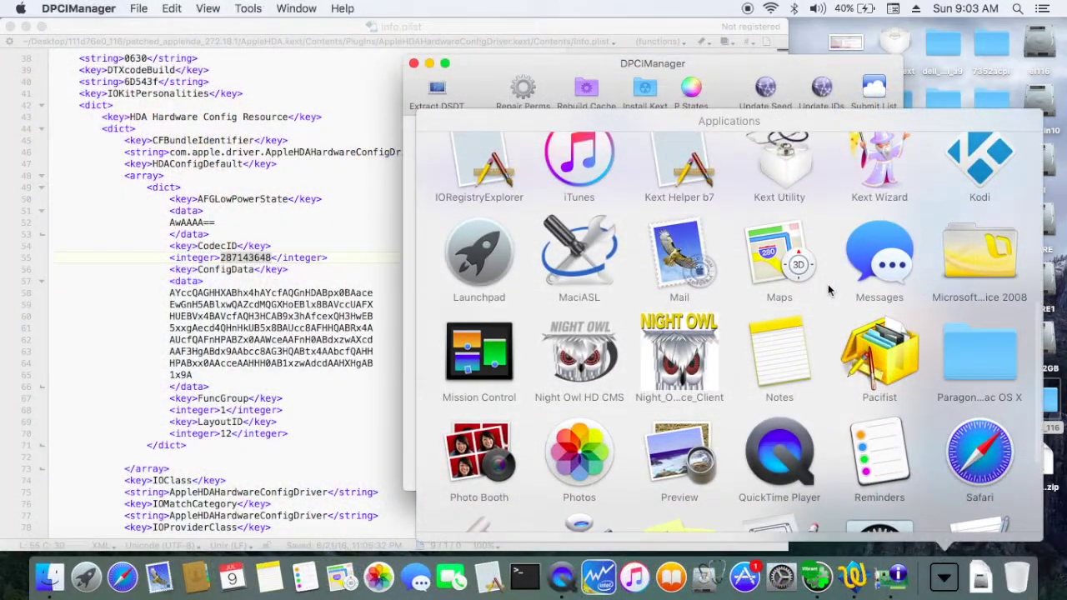
- Scroll through the HDA config Info.plist with CodecID 287143648, then launch MaciASL
scroll(828, 290, down, 1)
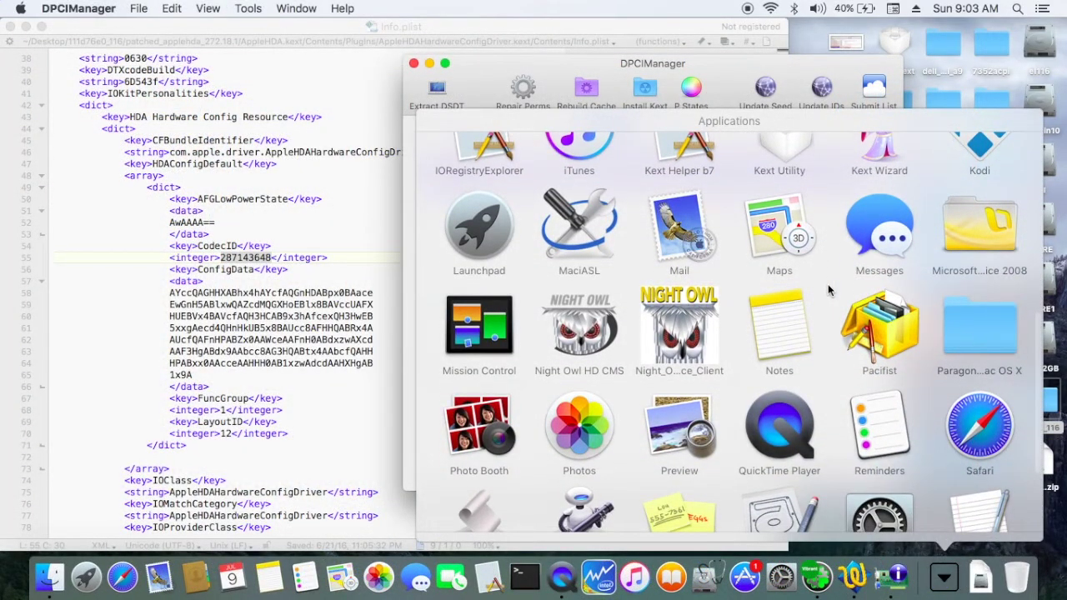
click(580, 246)
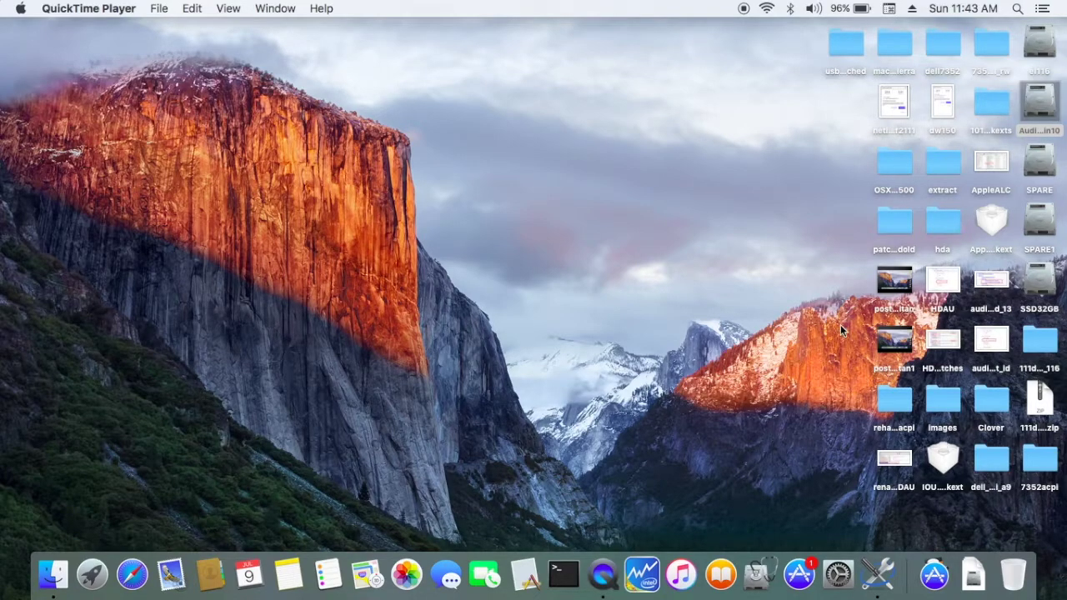
- Open hda's DSDT.dsl in MaciASL and inspect the Audio Layout 12 patch's layout-id 12 without applying it
double_click(943, 224)
double_click(643, 98)
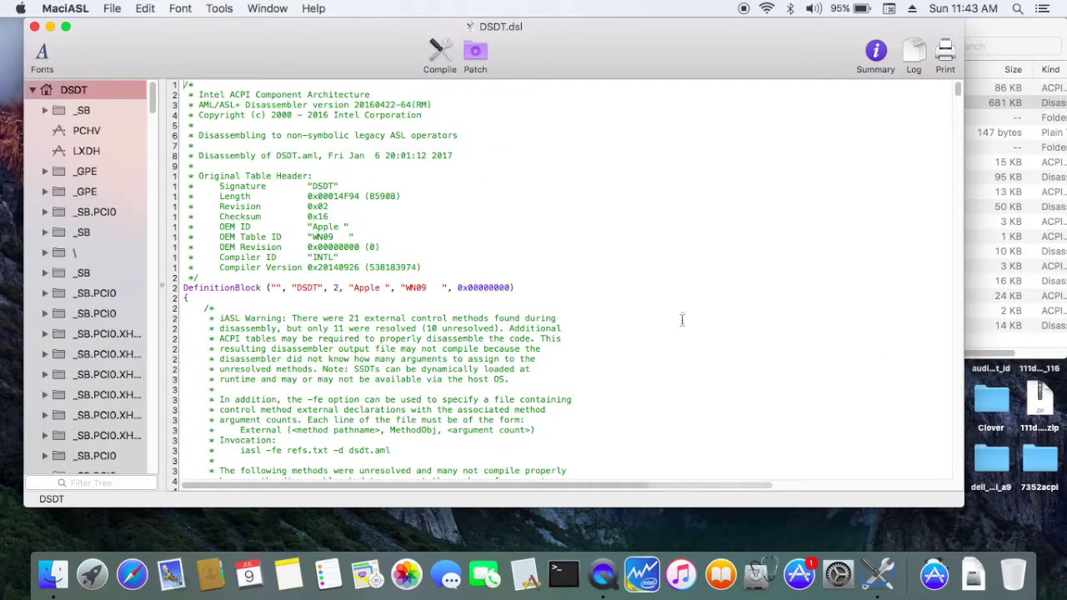
click(475, 56)
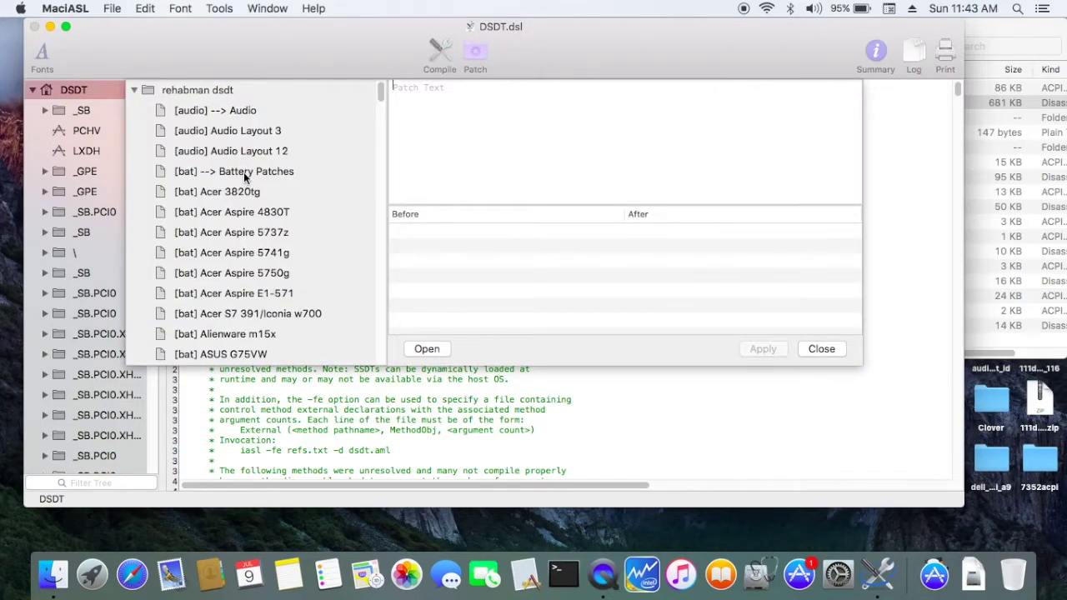
click(251, 157)
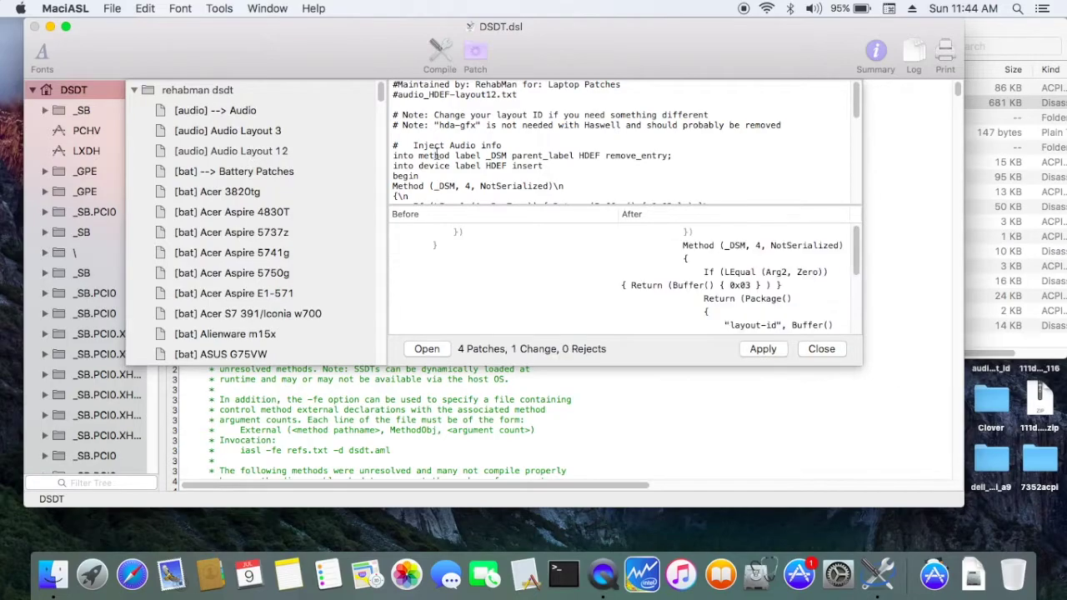
scroll(457, 164, down, 5)
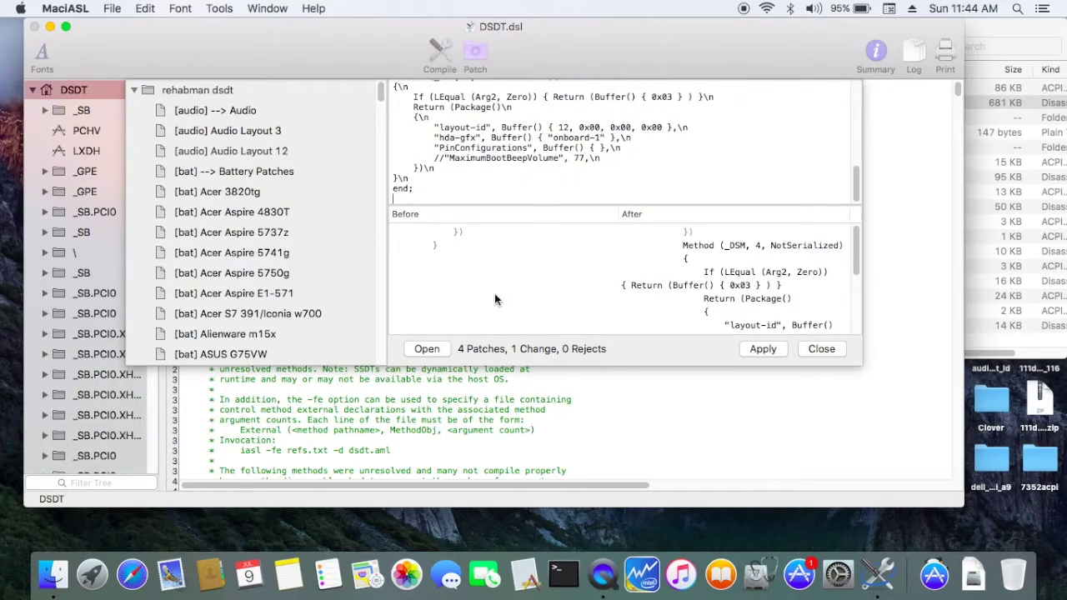
double_click(562, 127)
click(831, 354)
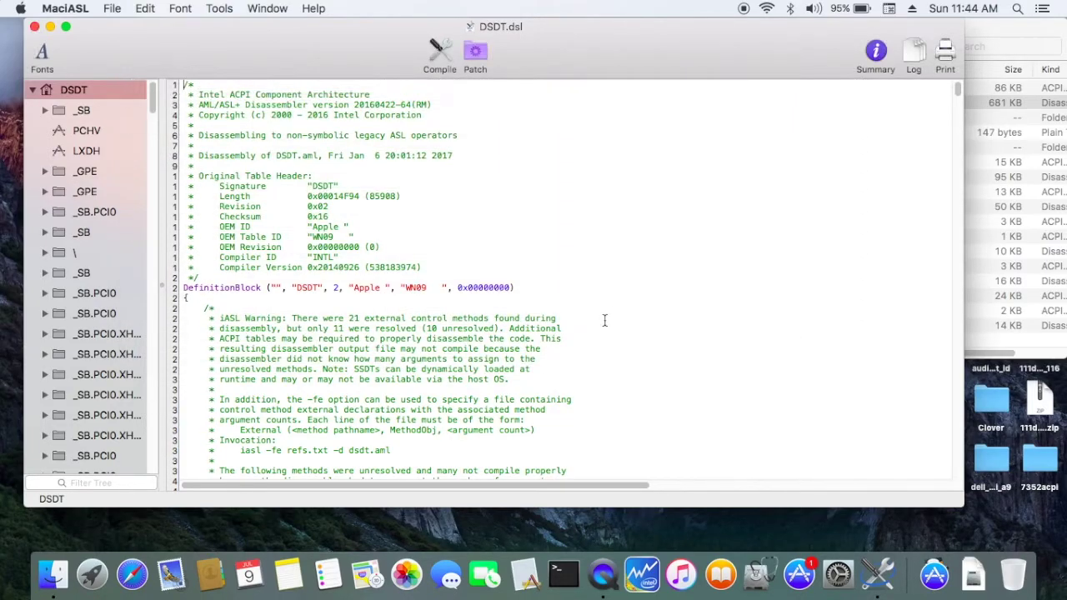
click(476, 57)
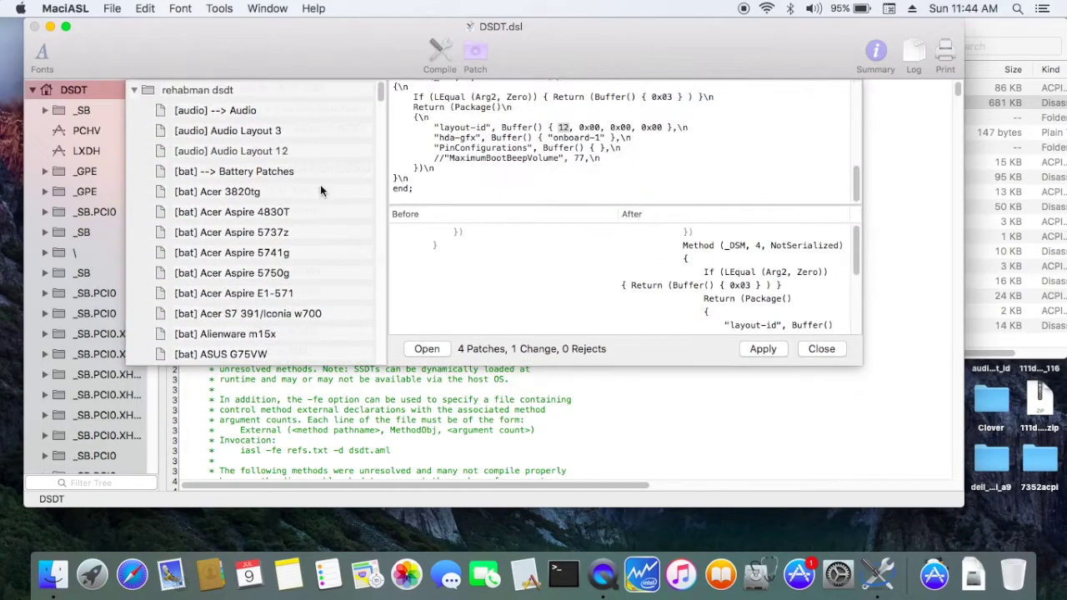
scroll(261, 296, down, 10)
click(261, 293)
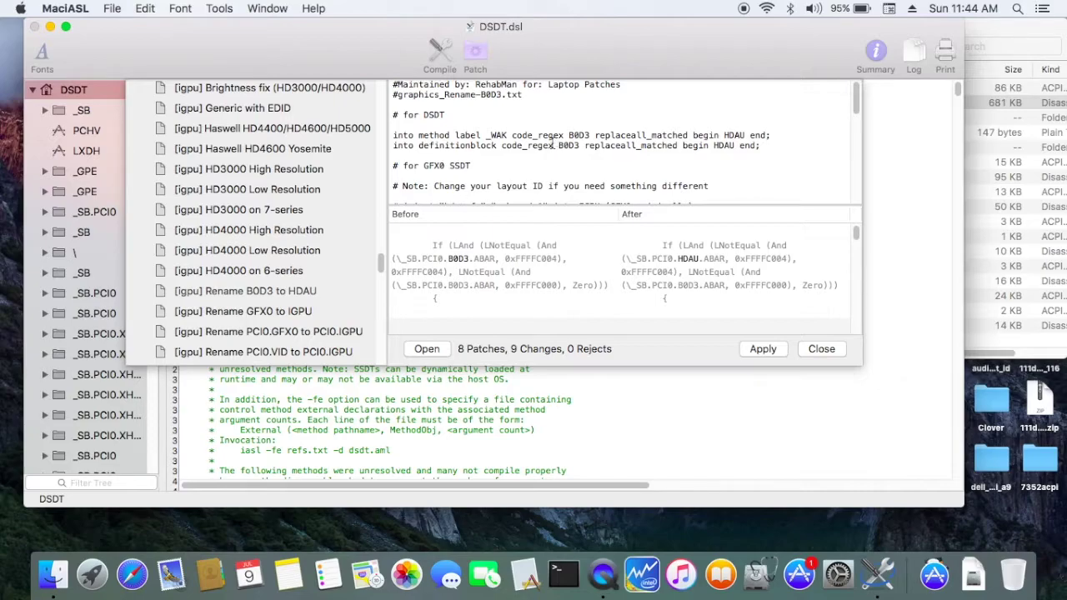
scroll(552, 144, down, 5)
scroll(552, 144, down, 3)
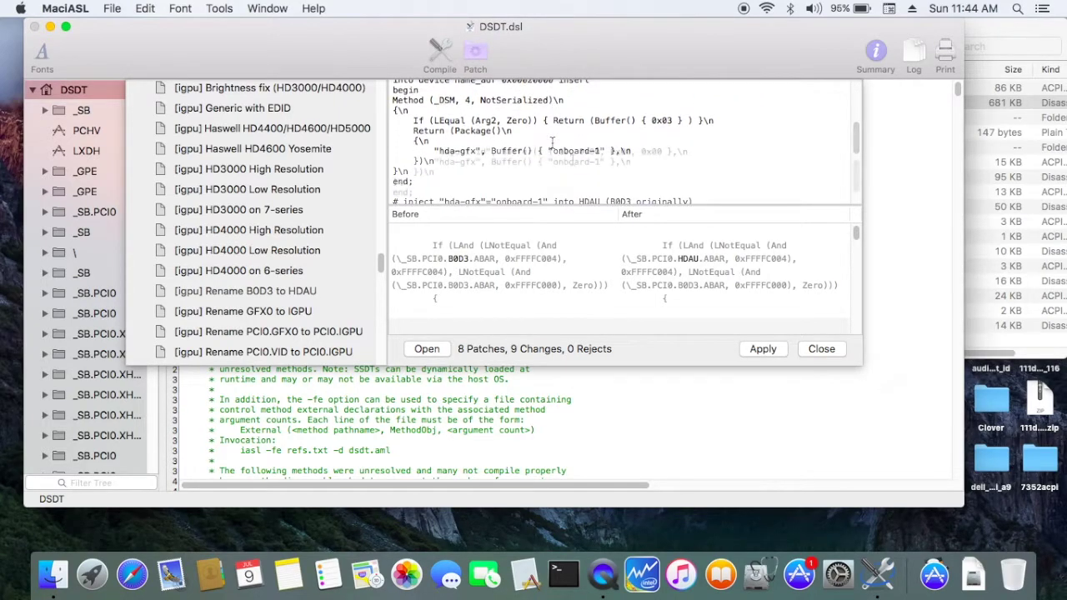
click(569, 153)
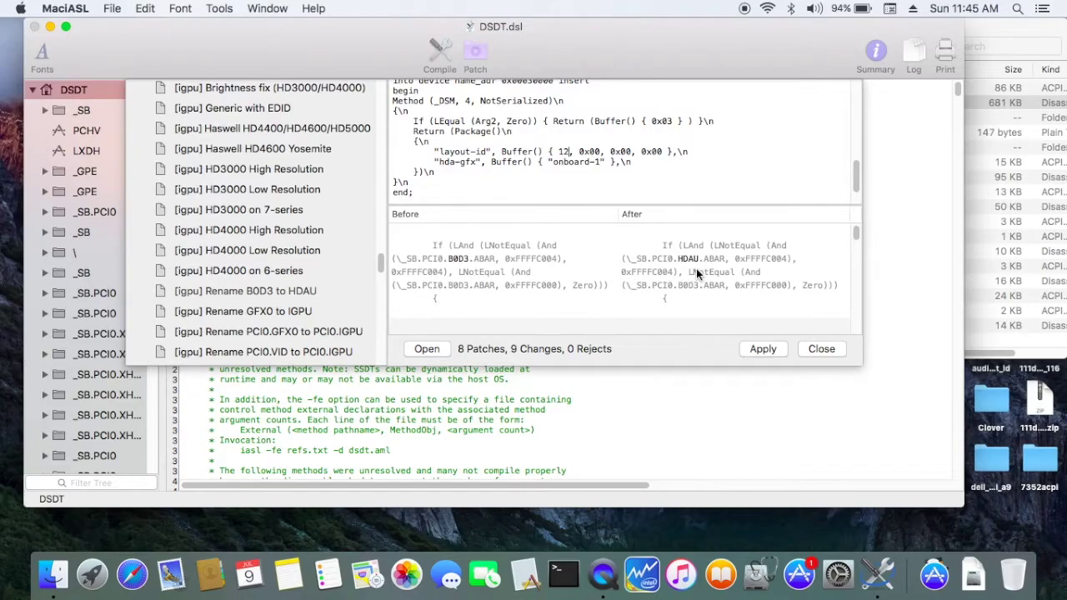
click(684, 314)
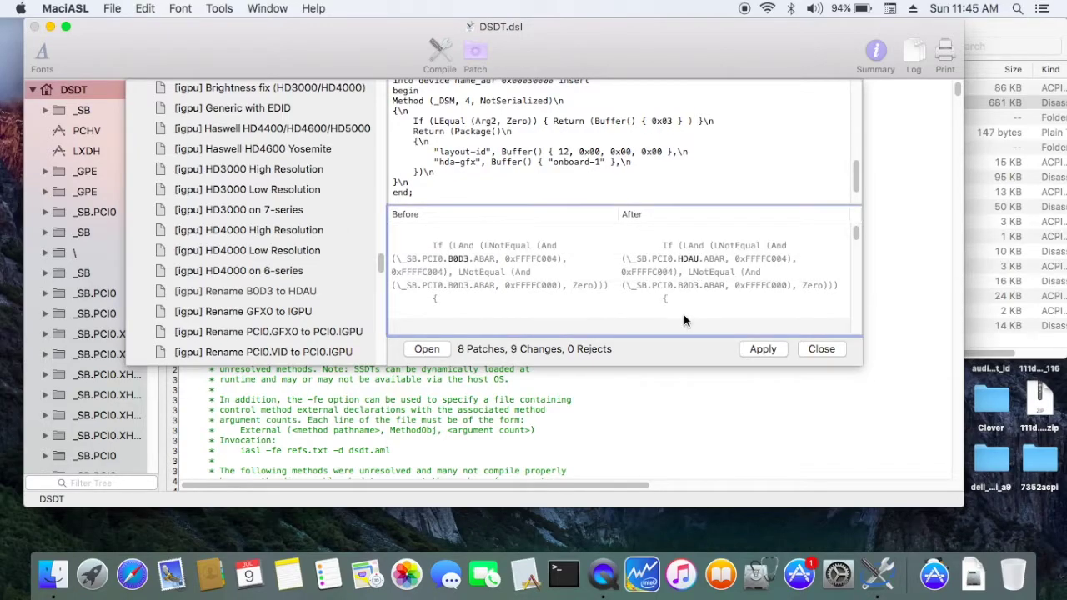
click(829, 353)
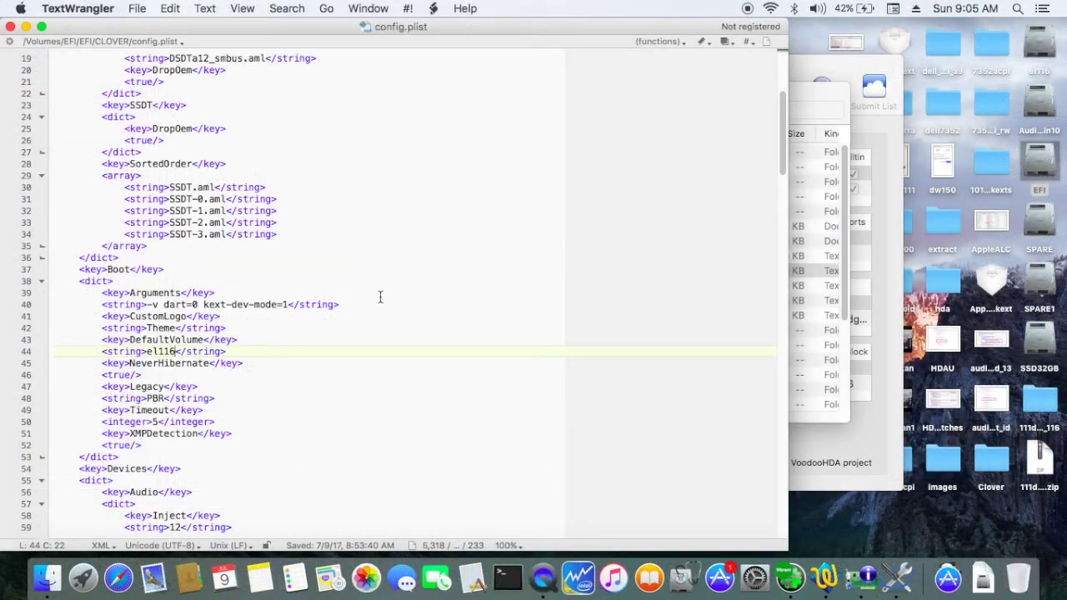
scroll(381, 298, down, 20)
scroll(381, 298, down, 6)
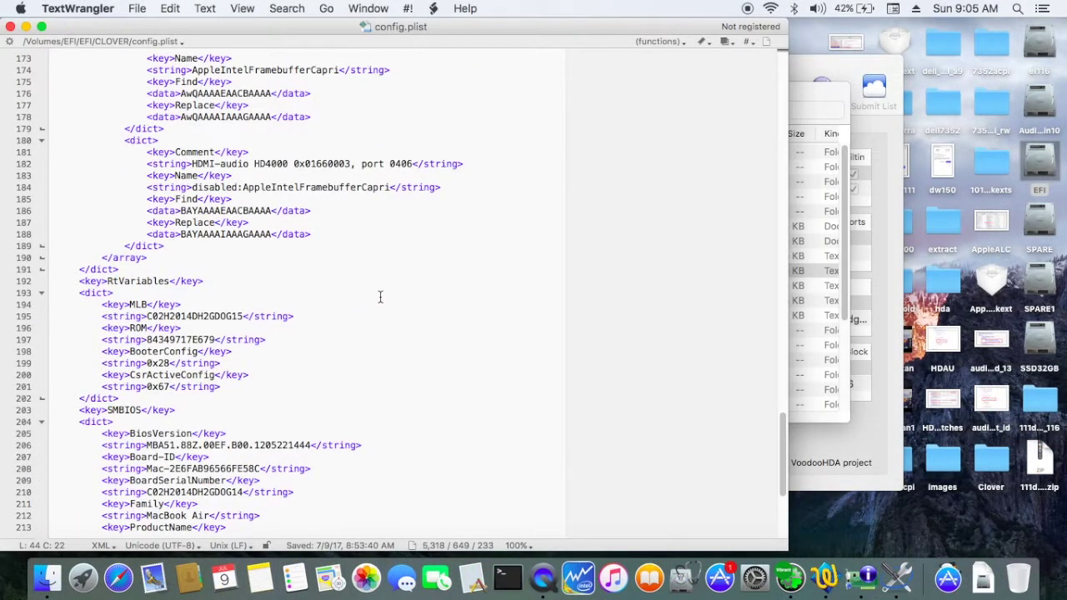
scroll(381, 298, up, 6)
scroll(380, 298, up, 8)
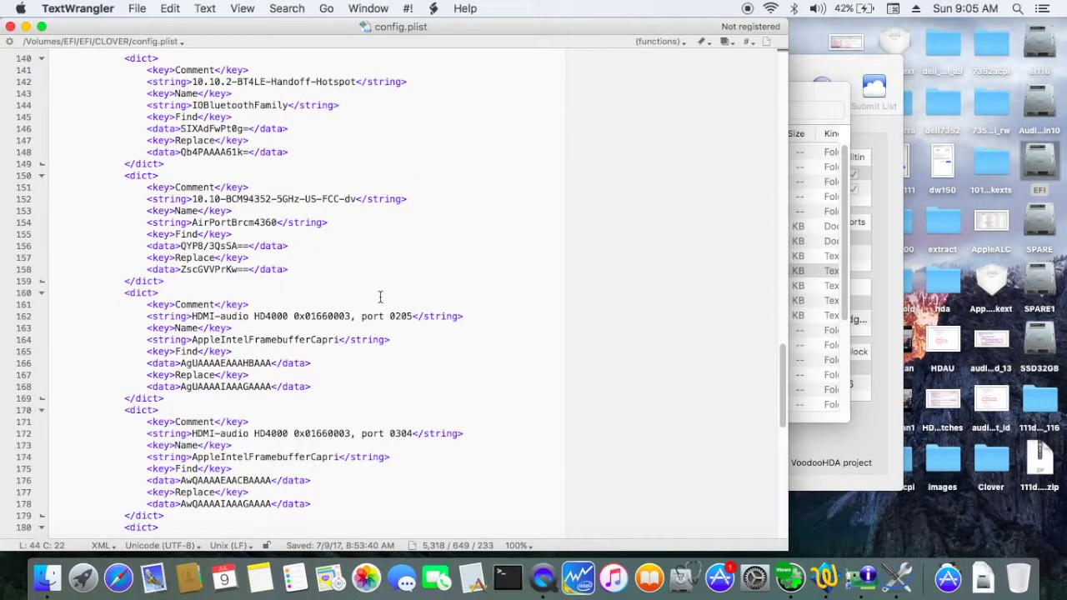
scroll(380, 298, down, 3)
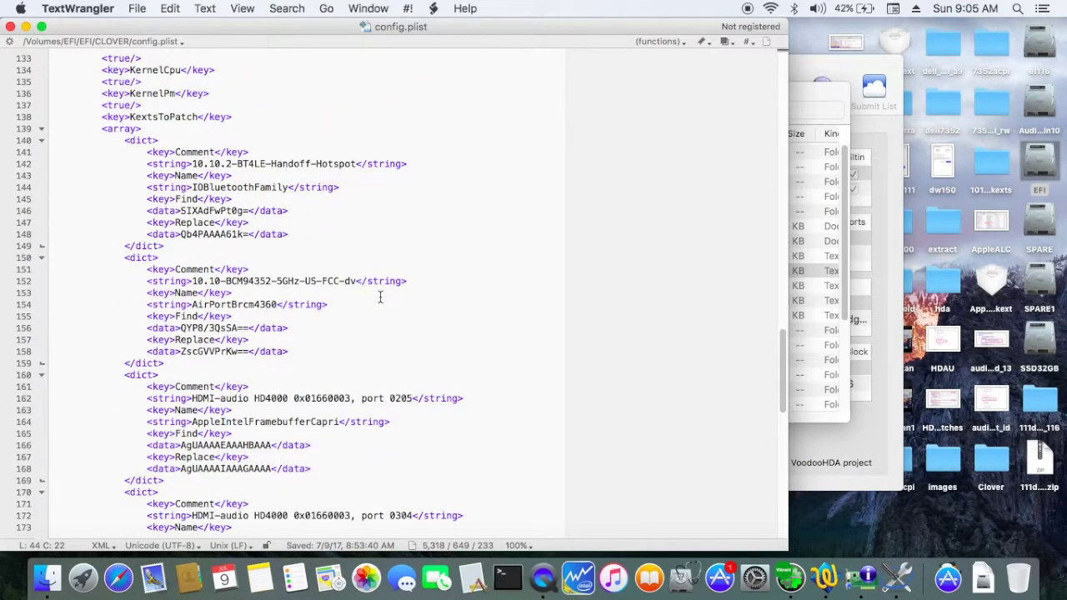
scroll(381, 298, down, 1)
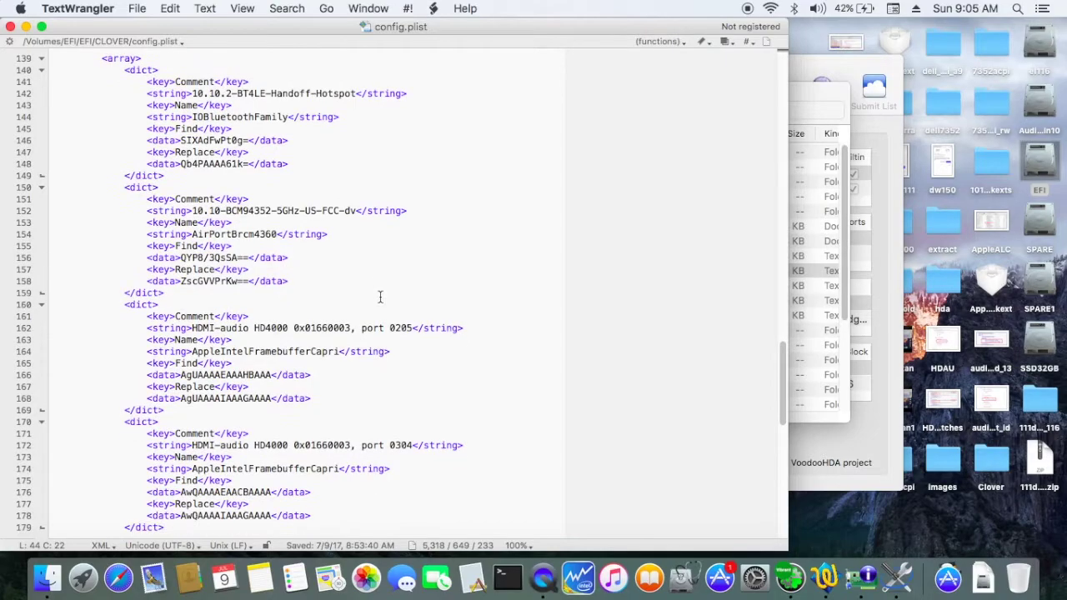
scroll(380, 297, down, 1)
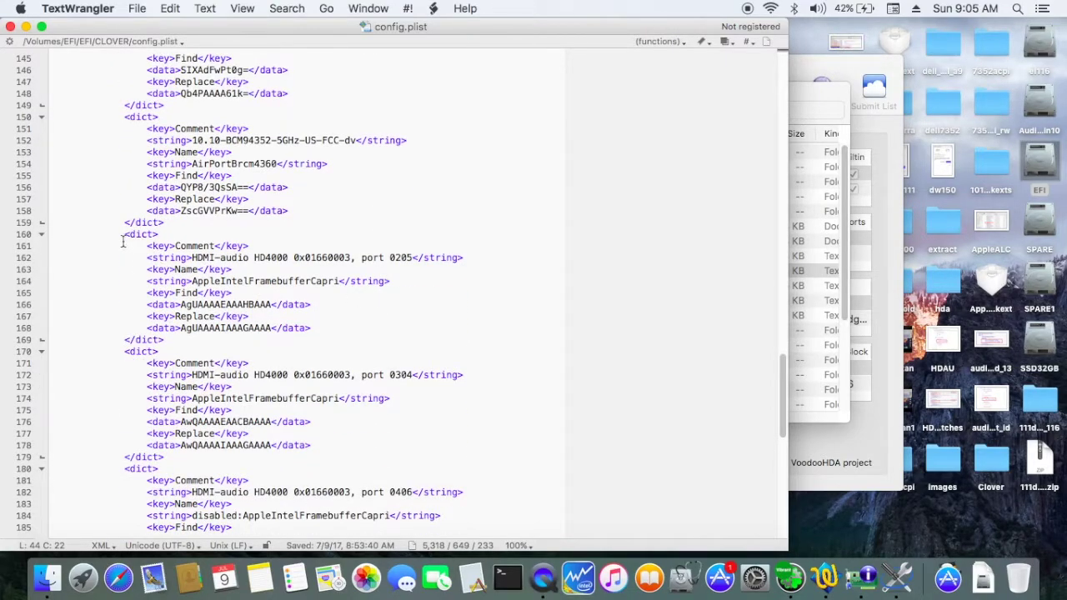
drag(123, 233, 272, 354)
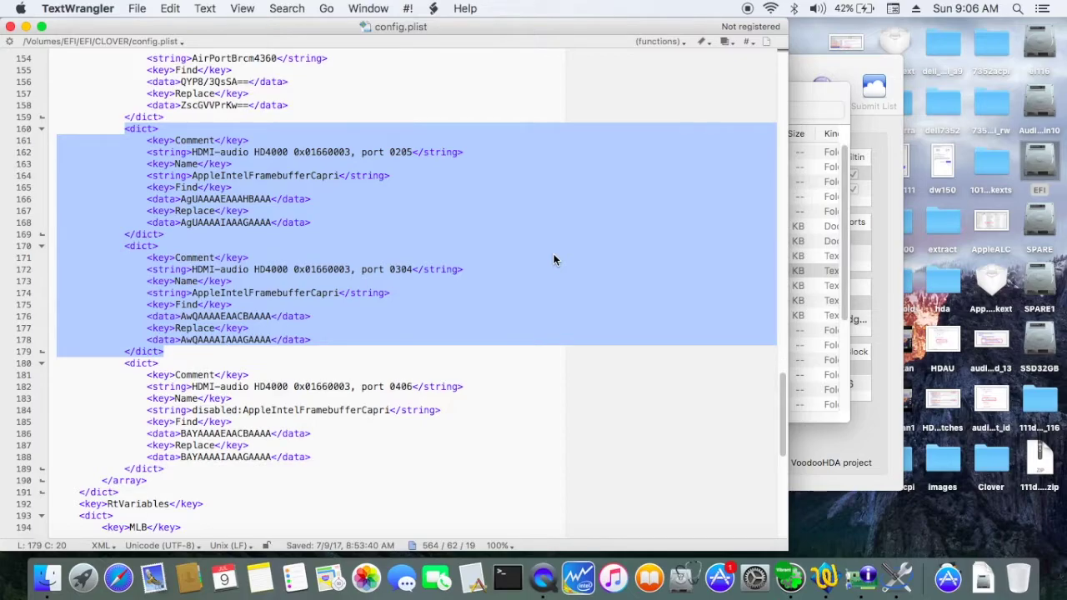
click(389, 198)
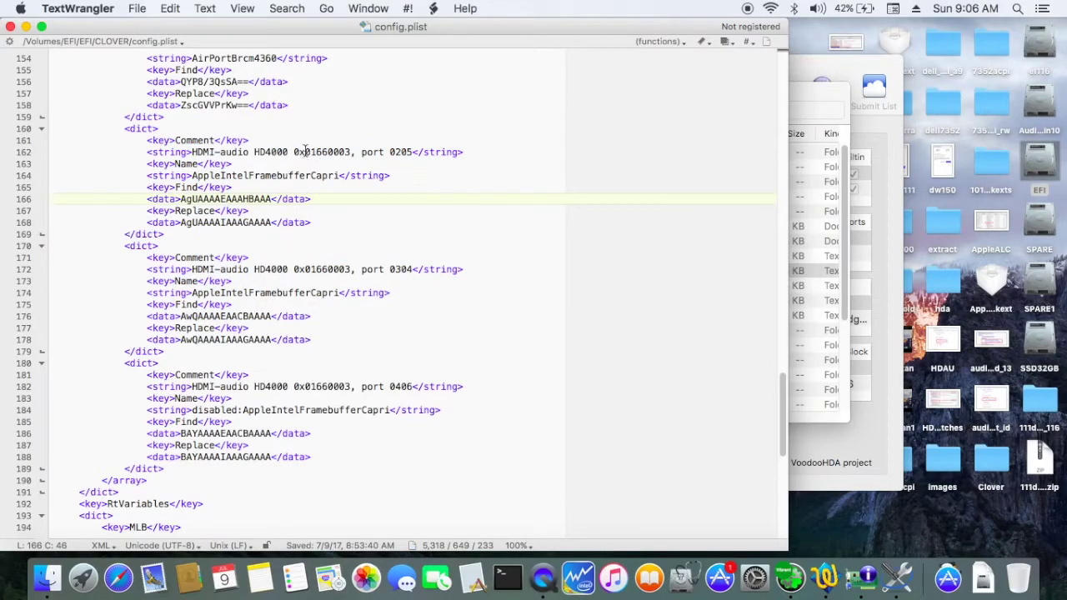
click(307, 151)
drag(306, 152, 351, 152)
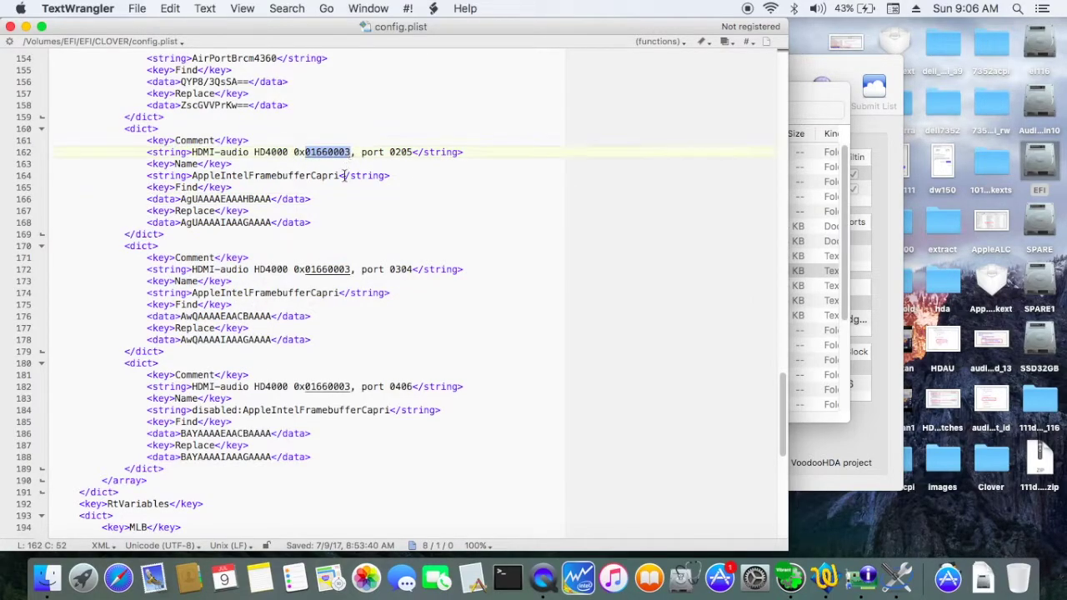
drag(305, 269, 342, 270)
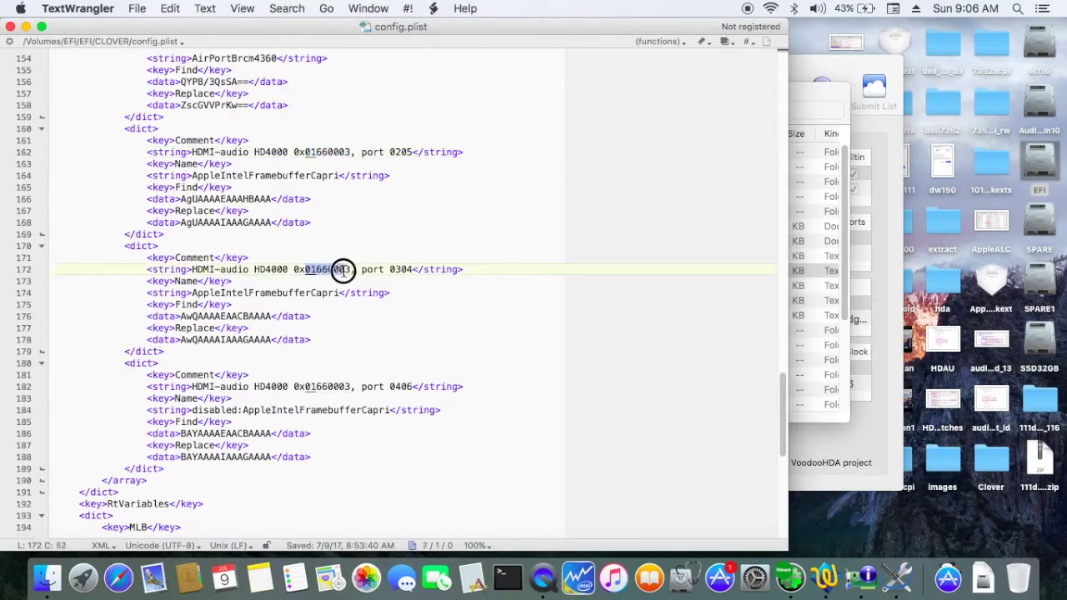
click(547, 285)
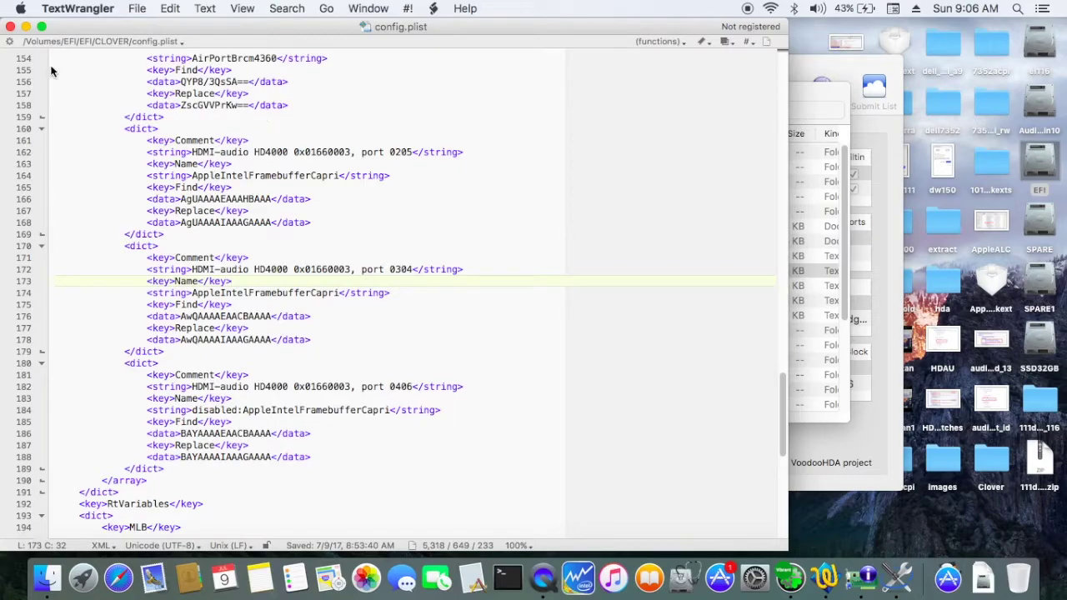
click(10, 28)
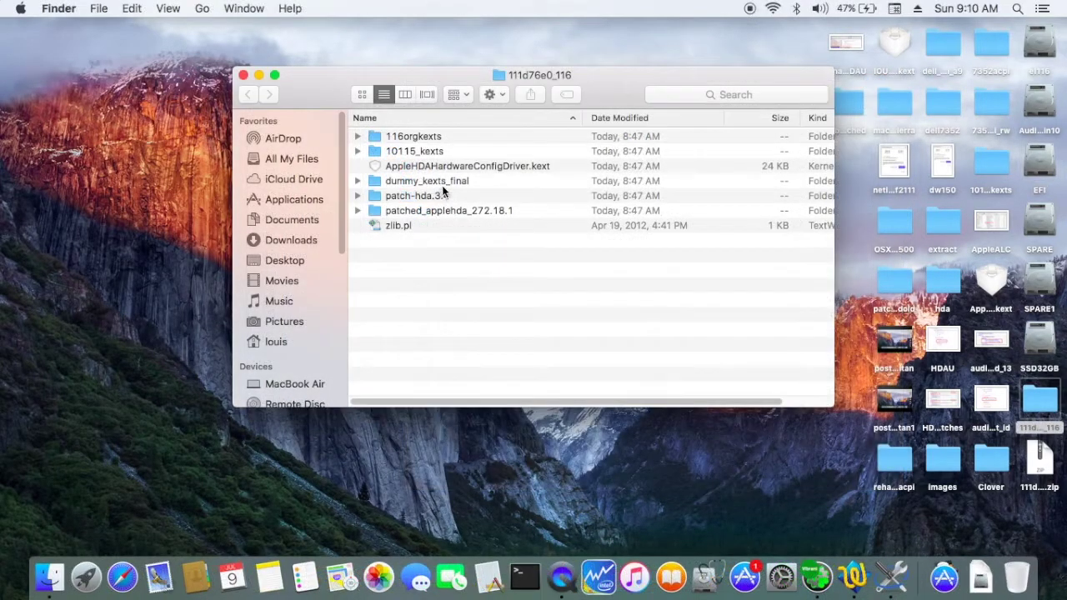
- Open the dummy_kexts_final folder and load its 76e0config.plist in TextWrangler
double_click(446, 180)
click(448, 182)
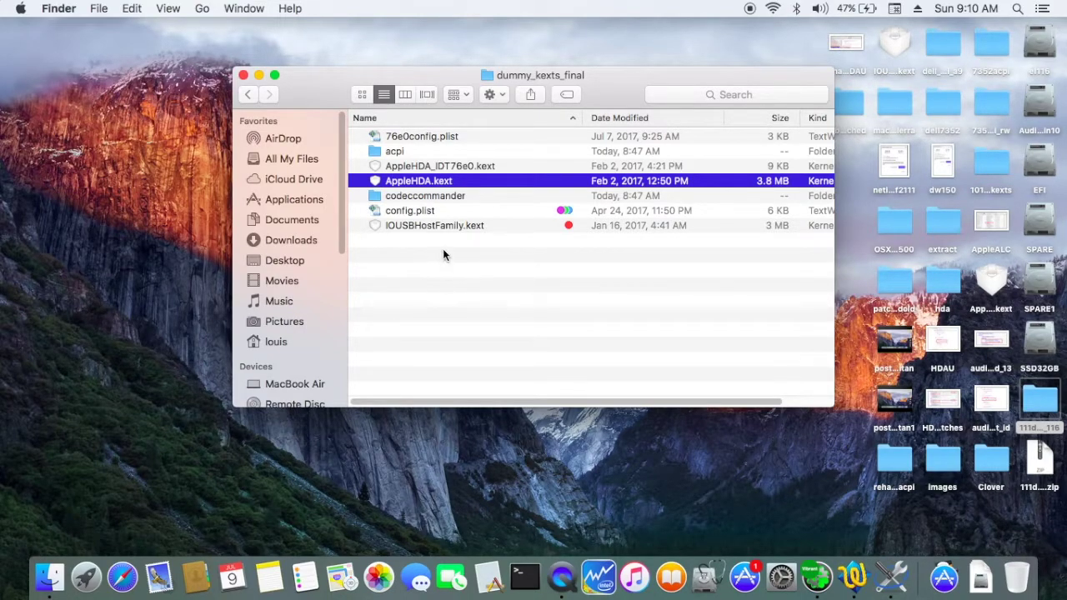
double_click(435, 136)
- Scroll through 76e0config.plist's four AppleHDA IDT 76e0 KextsToPatch entries
scroll(467, 250, down, 2)
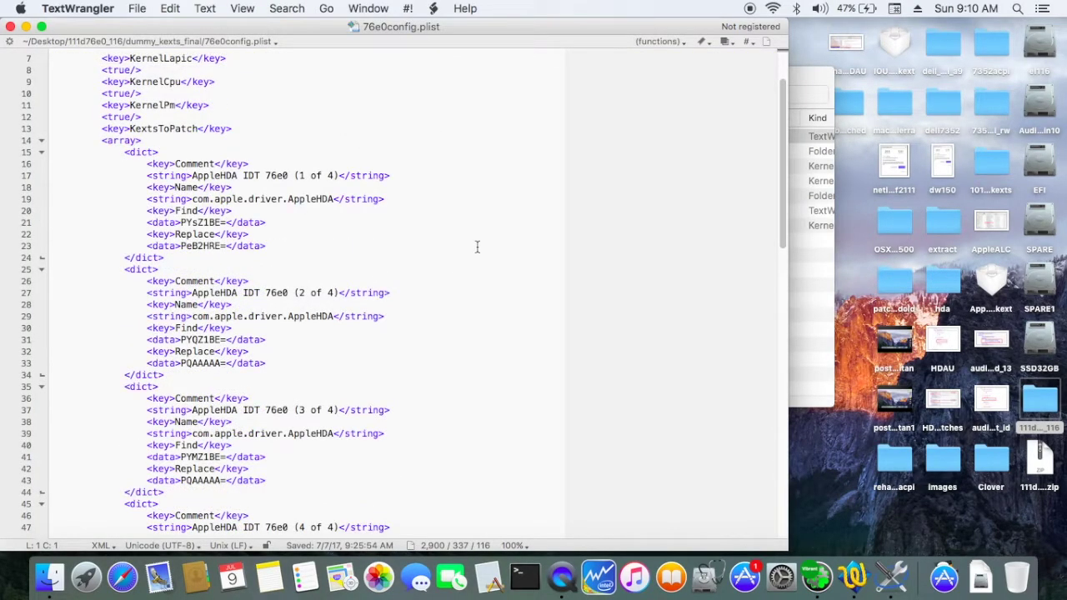
scroll(477, 247, down, 1)
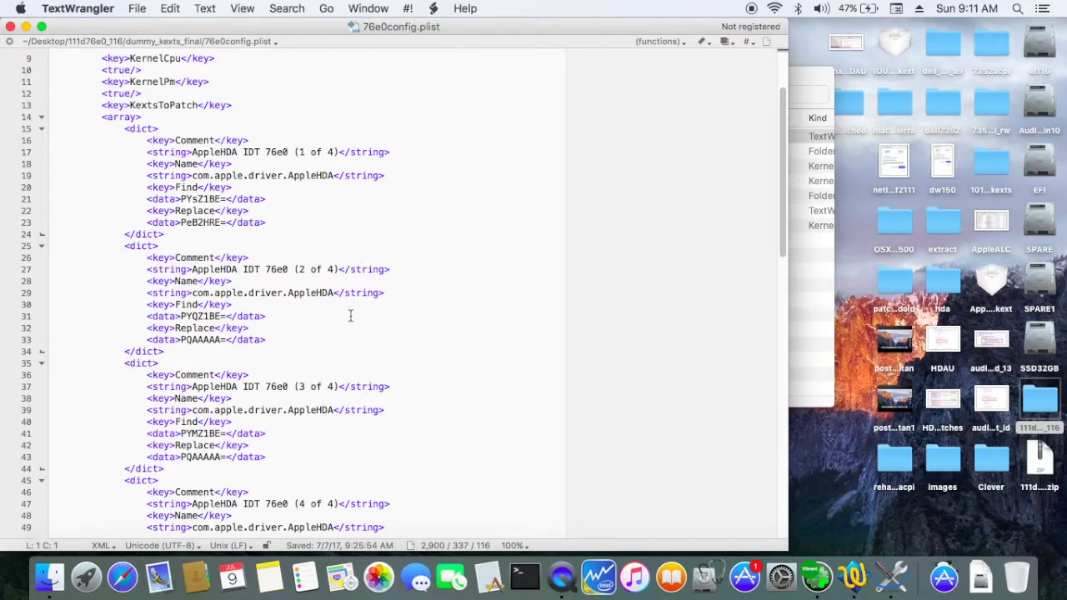
scroll(350, 314, down, 1)
scroll(337, 433, down, 5)
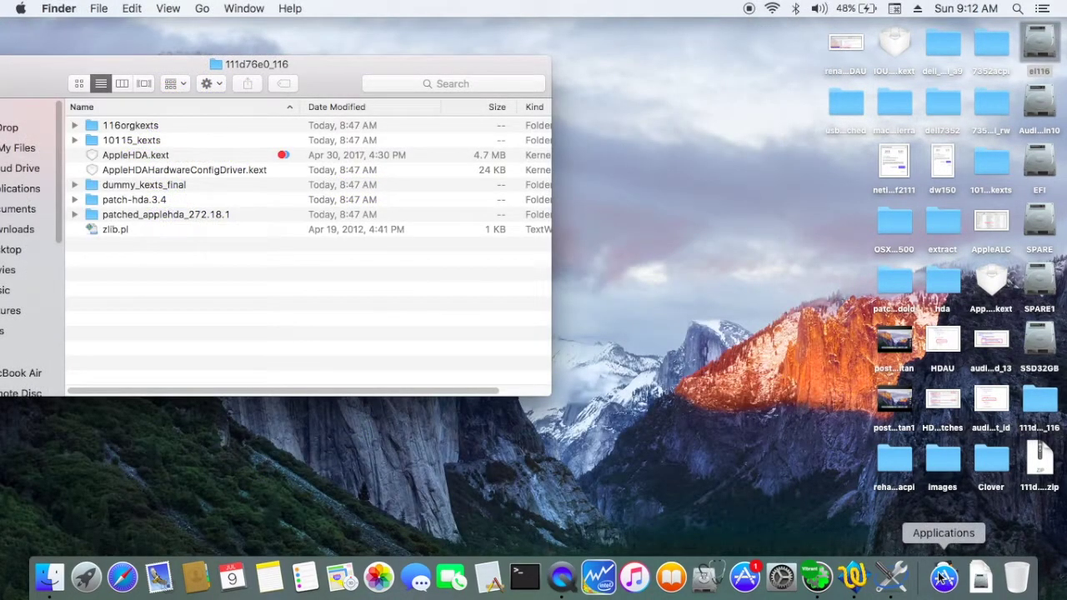
- Launch Kext Helper and add the original AppleHDA.kext from 116orgkexts to its install list
click(943, 577)
click(517, 208)
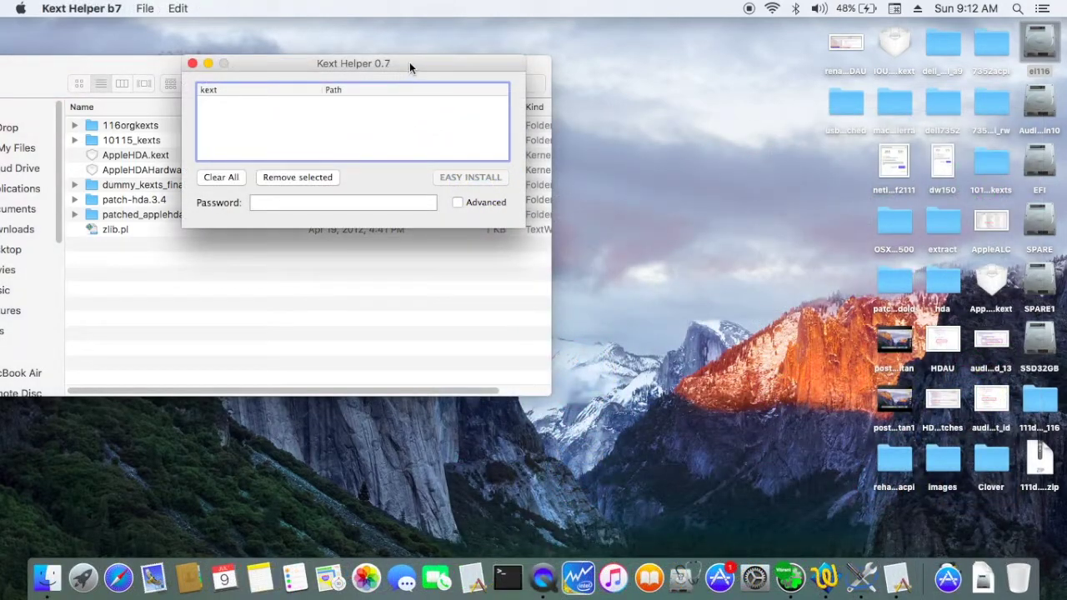
drag(409, 67, 628, 107)
double_click(157, 125)
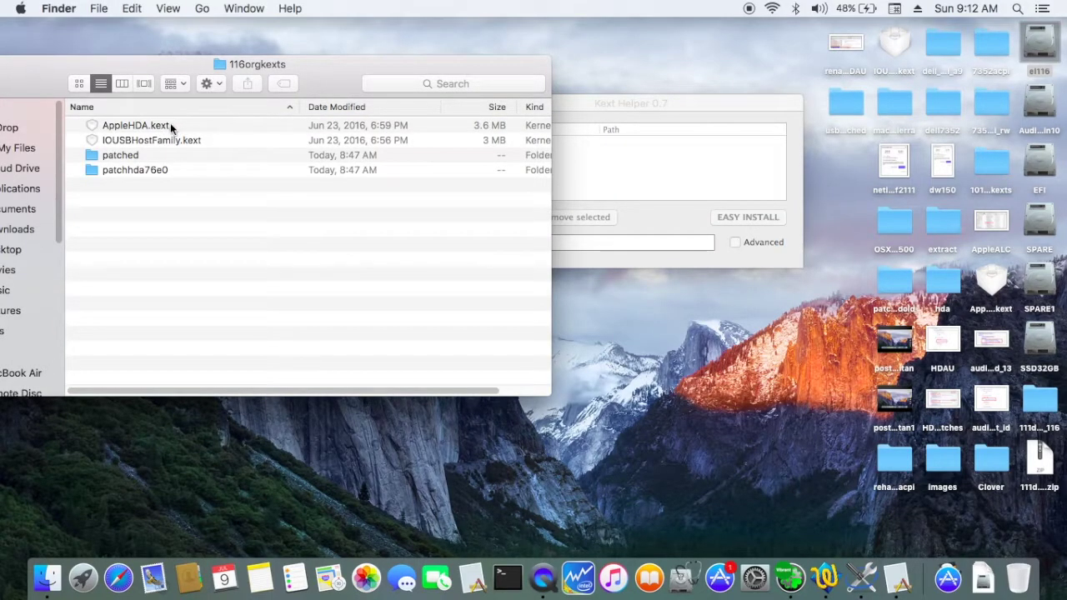
click(169, 125)
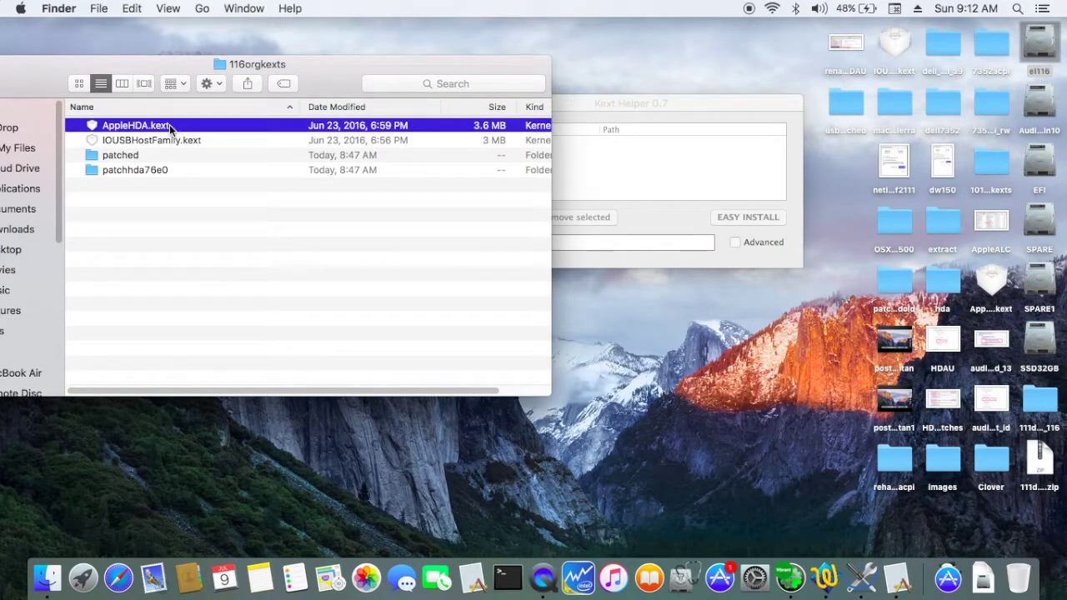
drag(174, 129, 677, 176)
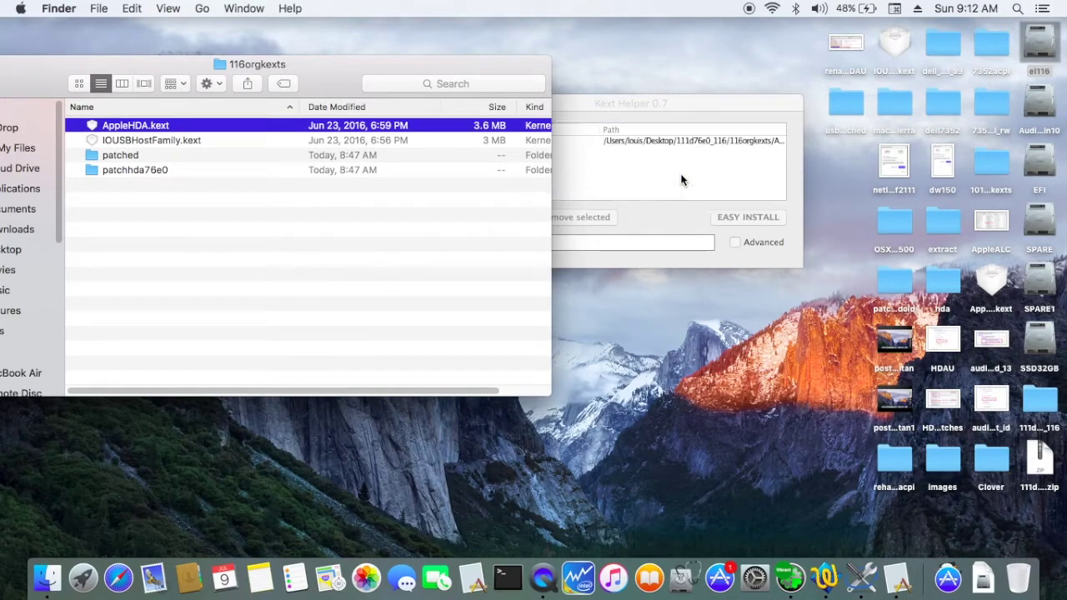
- Add AppleHDA_IDT76e0.kext, enter the admin password and install both kexts
drag(36, 66, 141, 44)
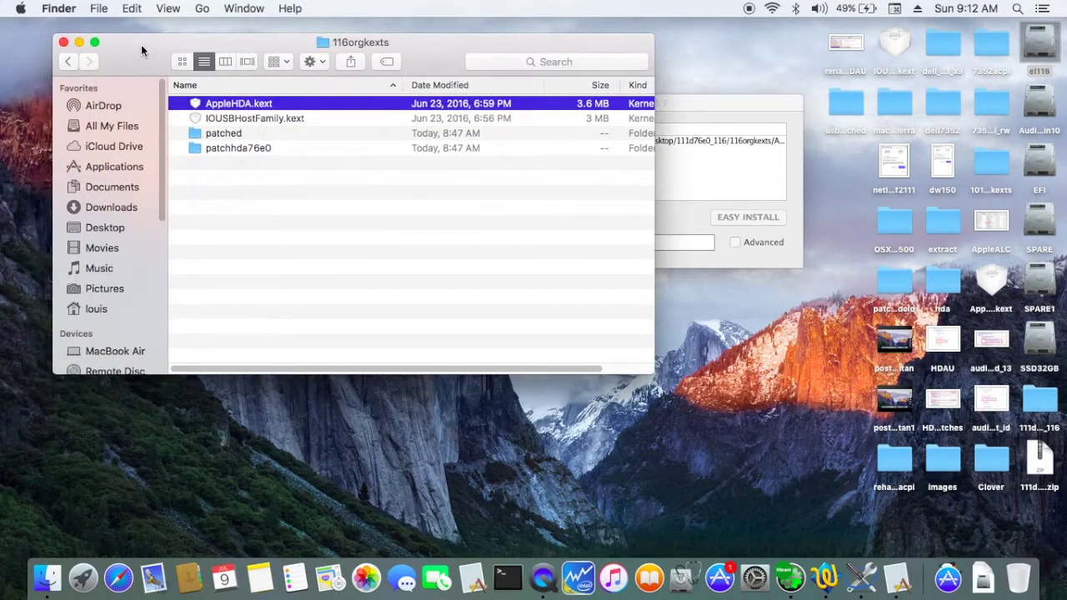
key(super+Up)
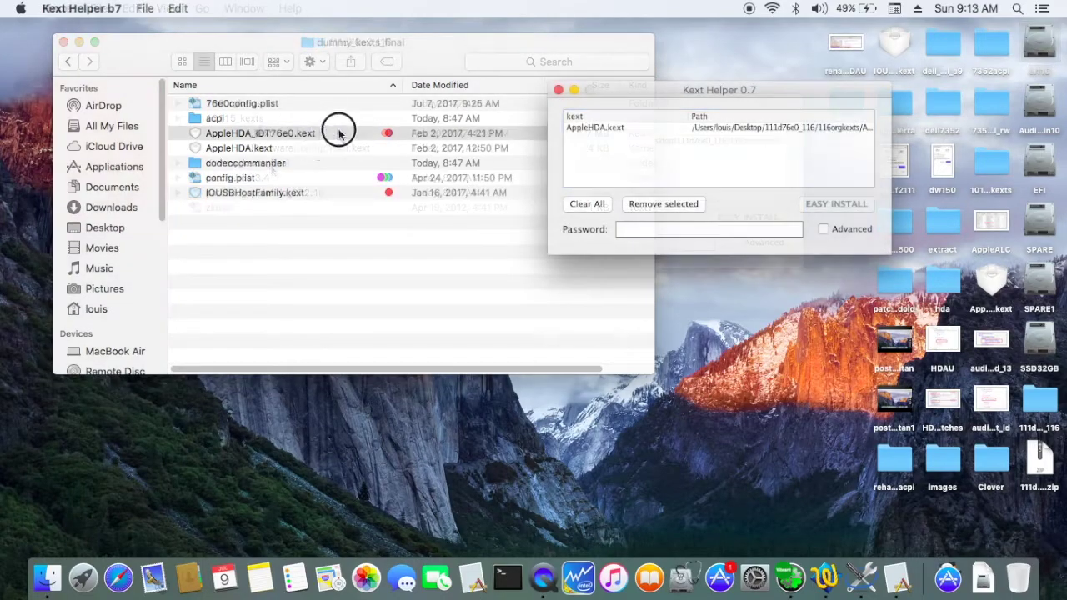
drag(338, 133, 701, 176)
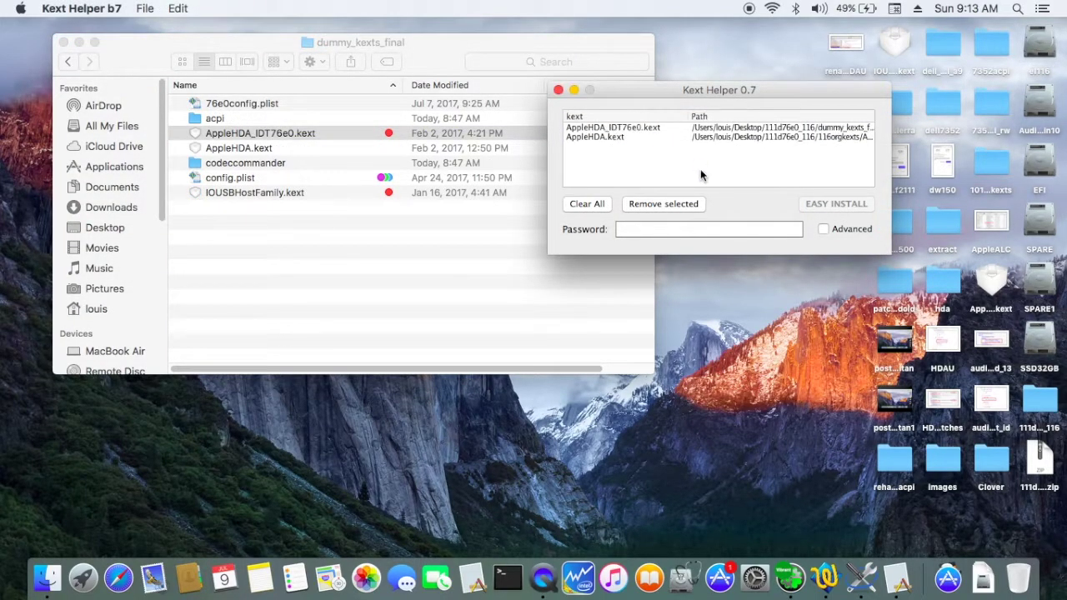
click(682, 237)
text(••••••)
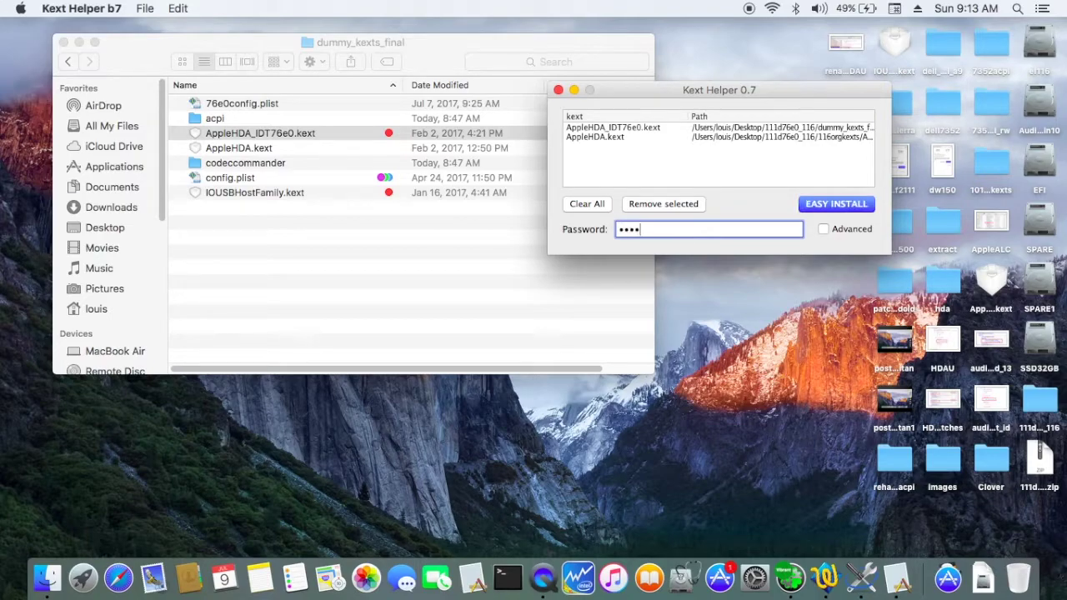
key(Return)
key(Return)
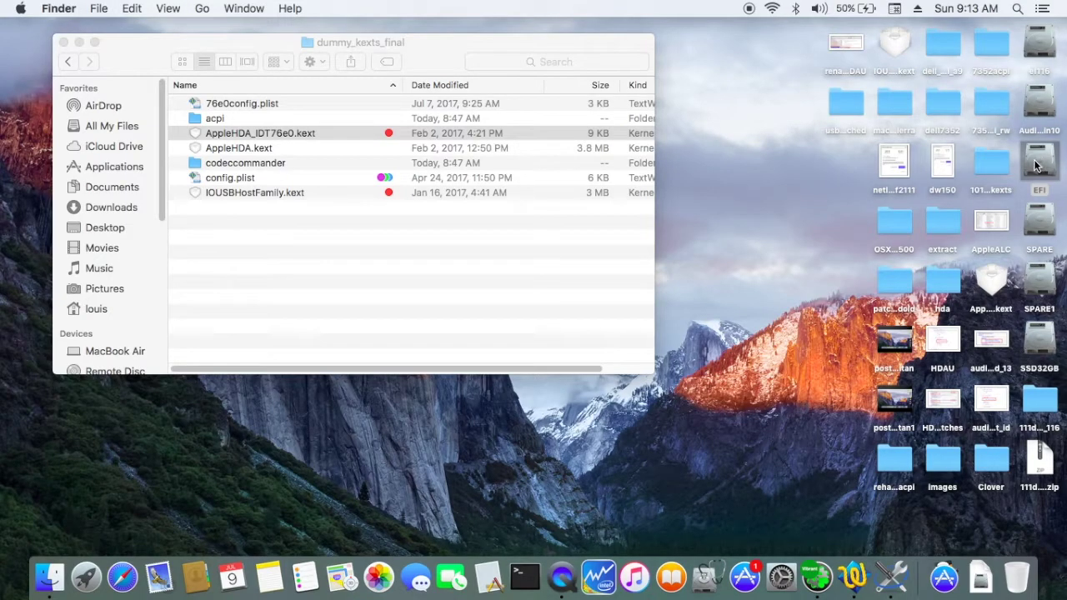
- Select and copy the four AppleHDA IDT 76e0 patch dicts from 76e0config.plist
double_click(1040, 163)
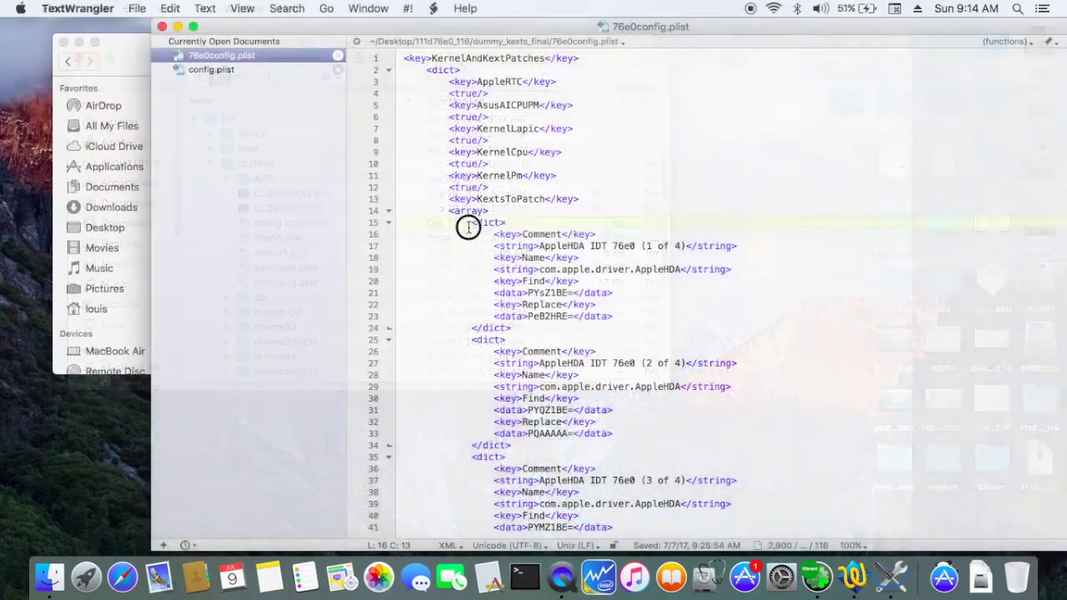
drag(467, 226, 579, 516)
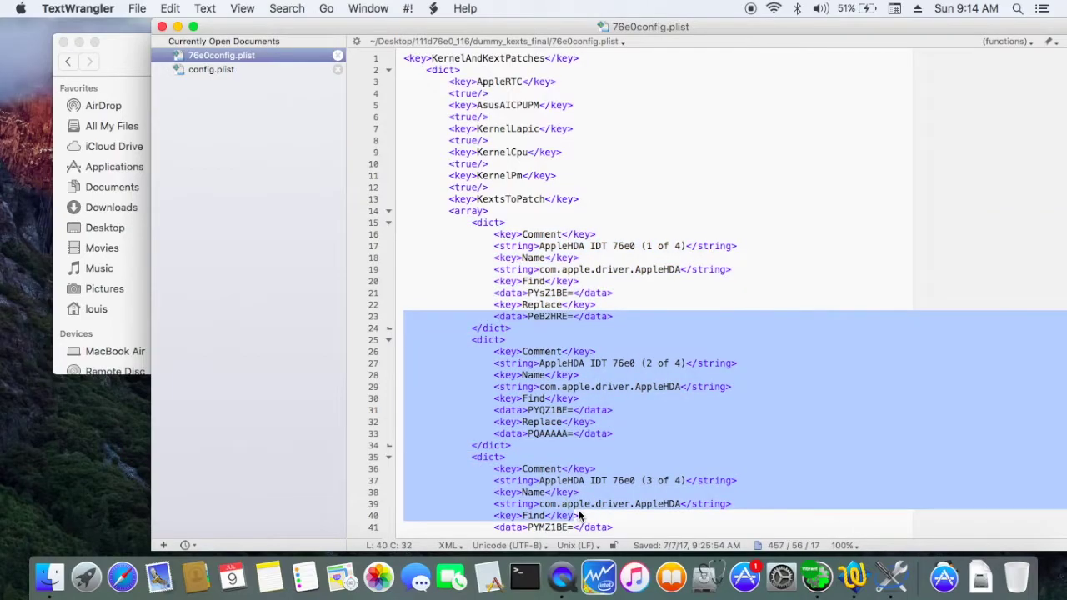
click(457, 225)
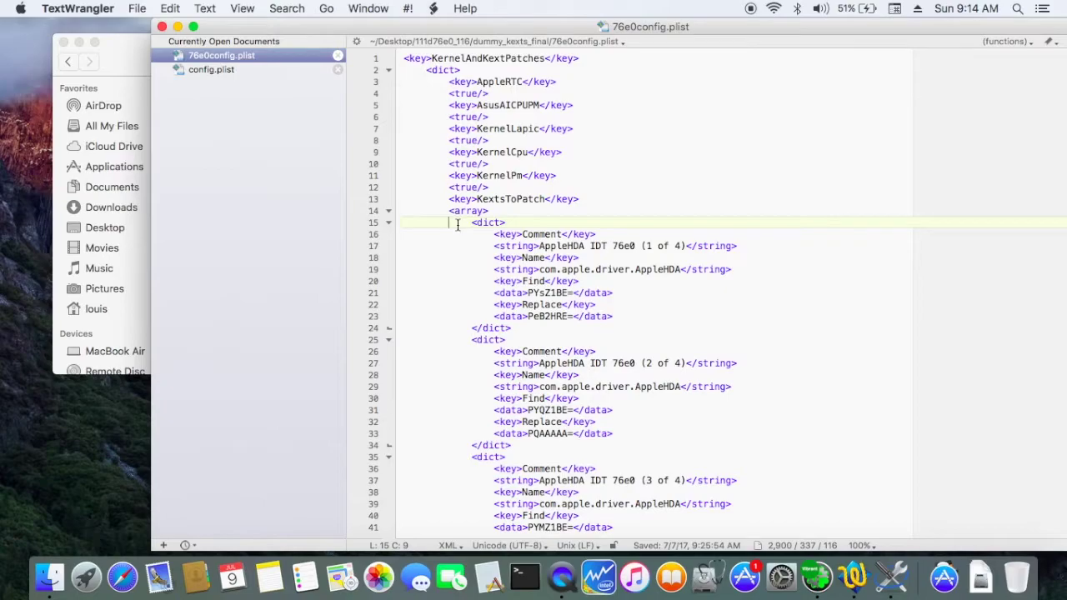
key(shift+Down)
key(shift+Down)
key(shift+Down)
key(shift+Down)
key(shift+Down)
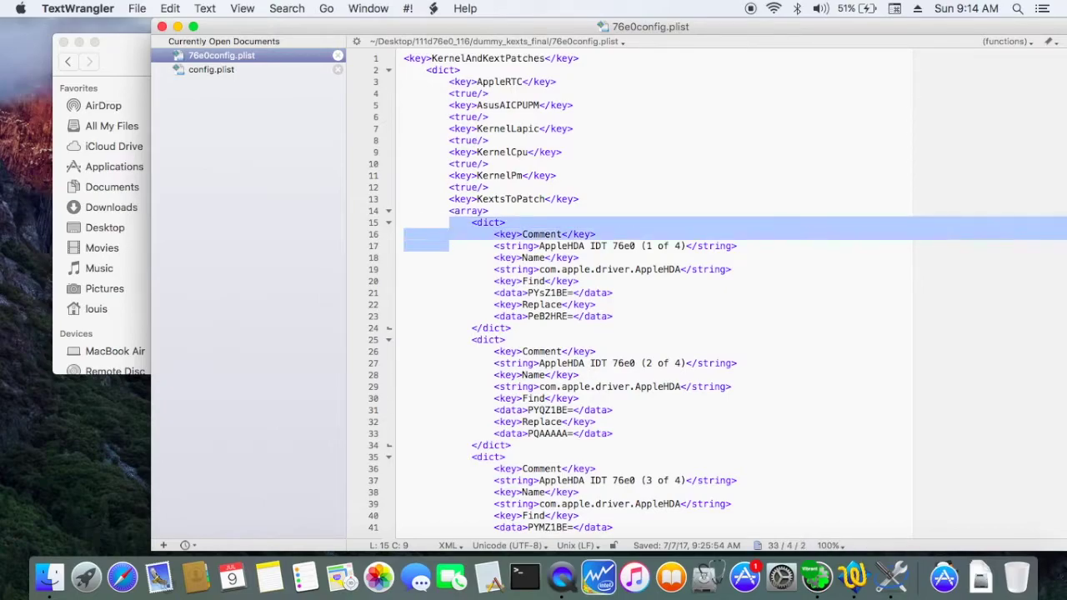
key(shift+Down)
key(shift+Down)
key(shift+Down)
key(shift+Down)
key(shift+Down)
key(shift+Down)
key(shift+Down)
key(shift+Down)
key(shift+Down)
key(shift+Down)
key(shift+Down)
key(shift+Down)
key(shift+Down)
key(shift+Down)
key(shift+Down)
key(shift+Down)
key(shift+Down)
key(shift+Down)
key(shift+Down)
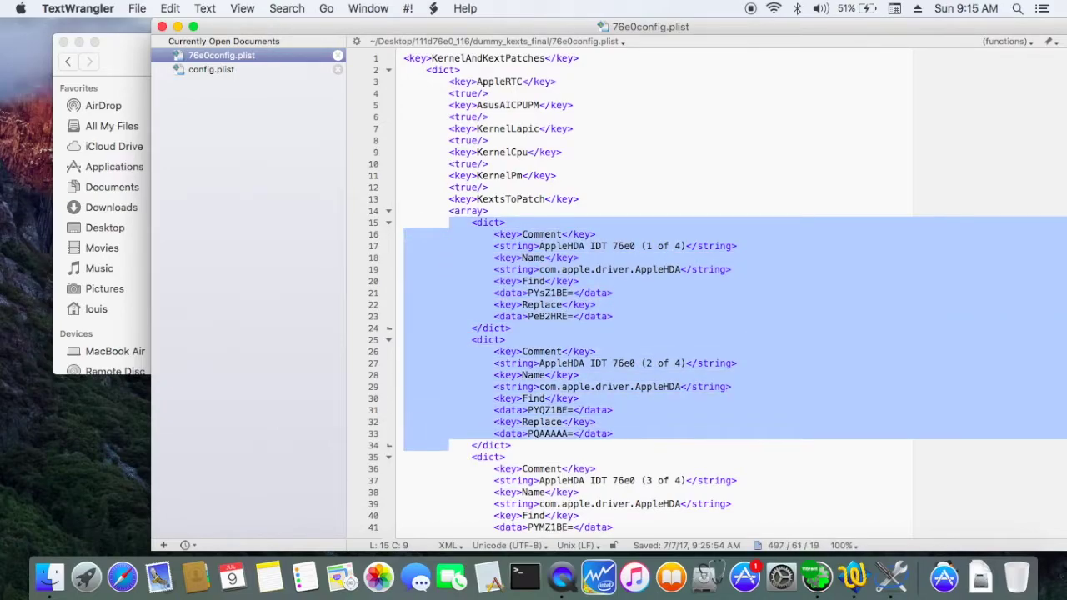
key(shift+Down)
key(shift+Down)
key(shift+Down)
key(shift+Down)
key(shift+Down)
key(shift+Down)
key(shift+Down)
key(shift+Down)
key(shift+Down)
key(shift+Down)
key(shift+Down)
key(shift+Down)
key(shift+Down)
key(shift+Down)
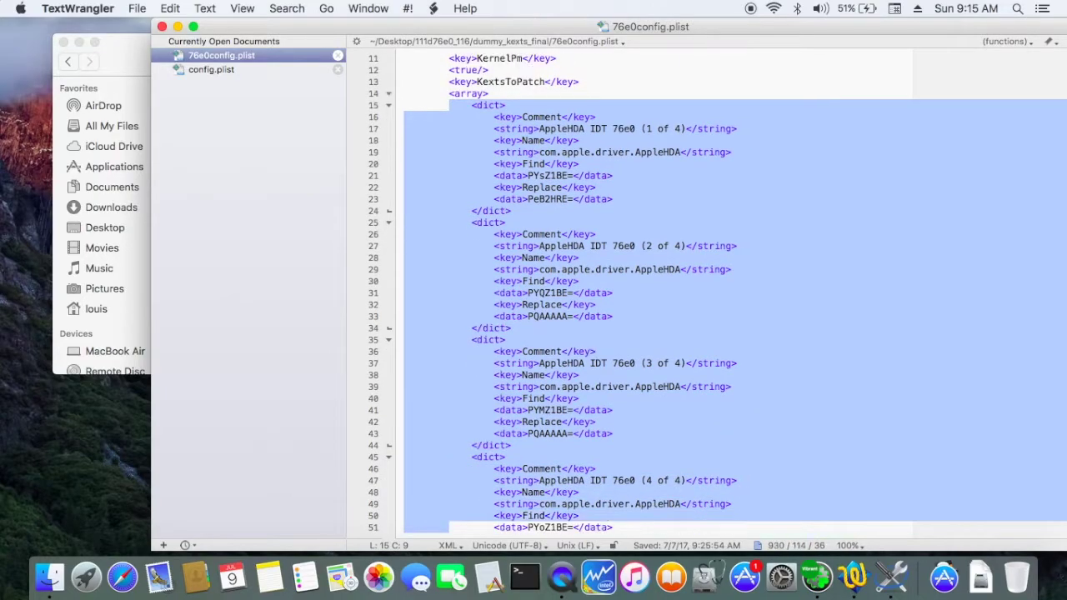
key(shift+Down)
key(shift+Down)
key(shift+Down)
key(shift+Up)
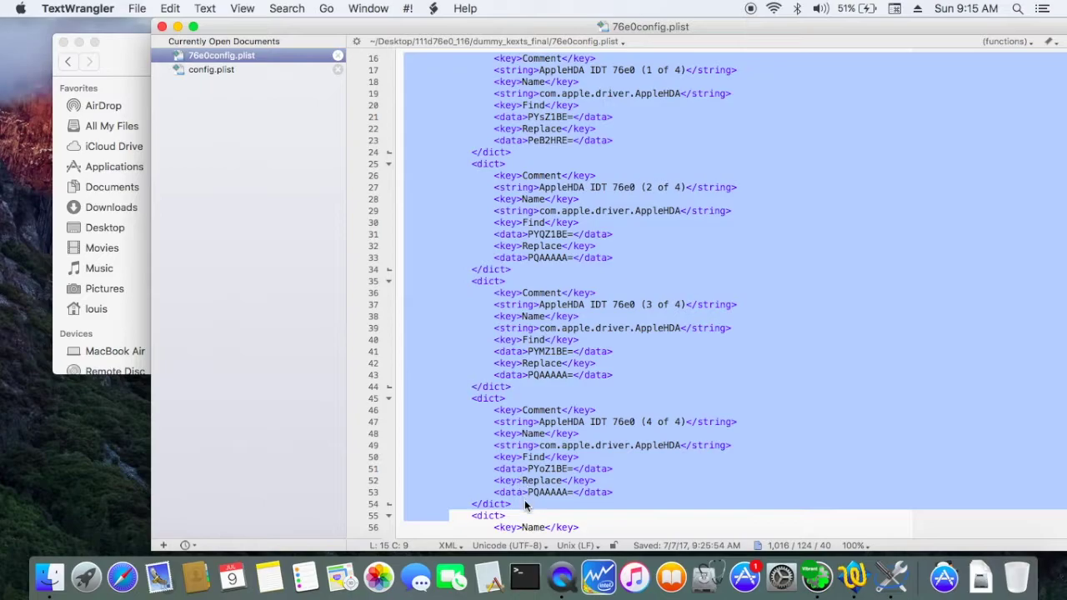
key(shift+Left)
key(shift+Left)
key(shift+Left)
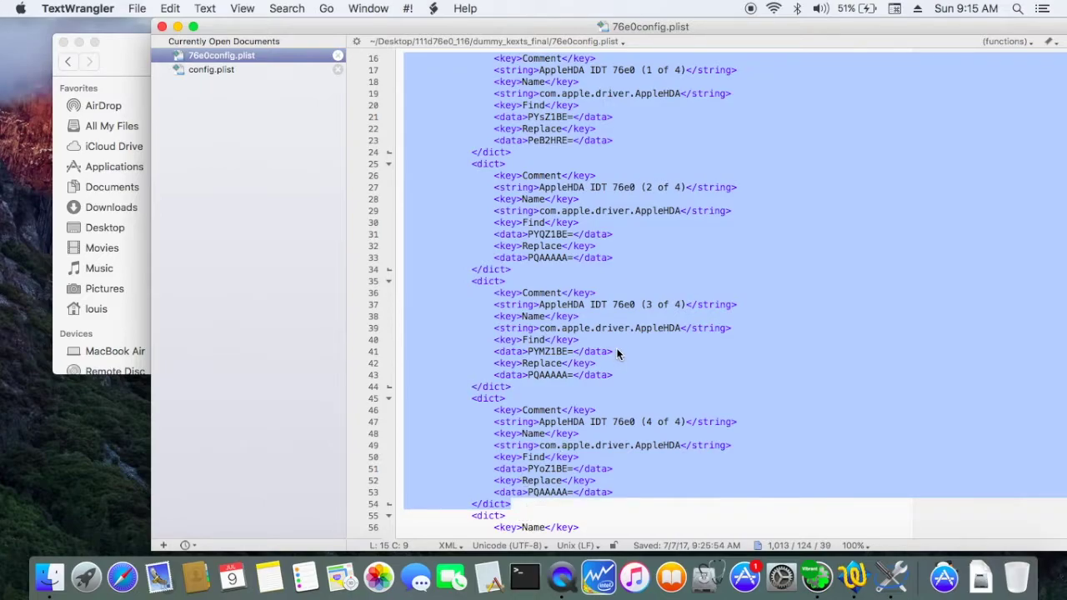
key(super+c)
- Paste the four patch dicts at the start of Clover config.plist's KextsToPatch array
scroll(617, 352, down, 5)
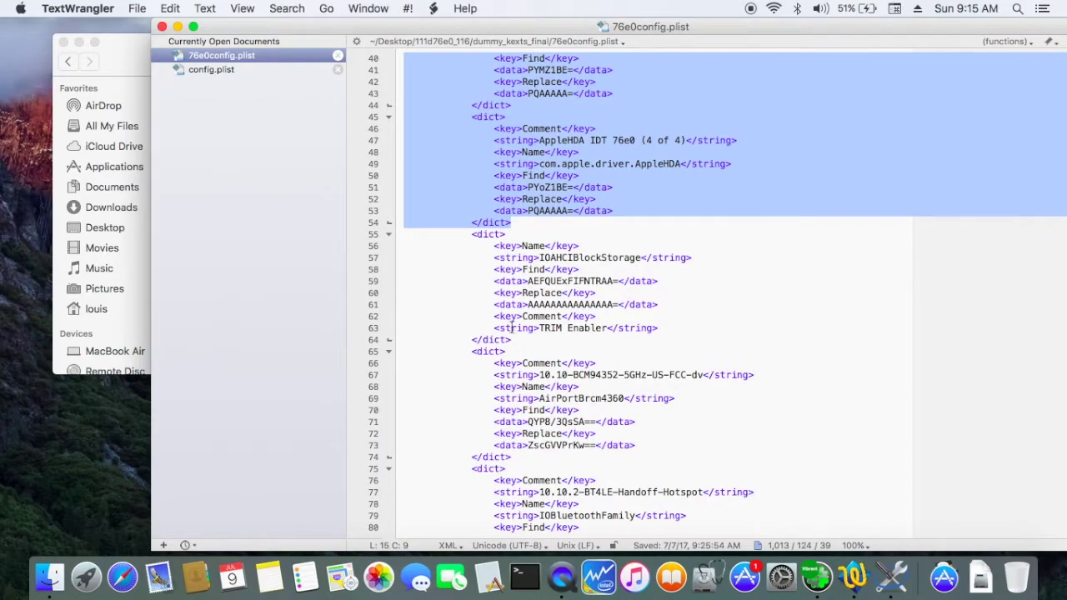
click(237, 72)
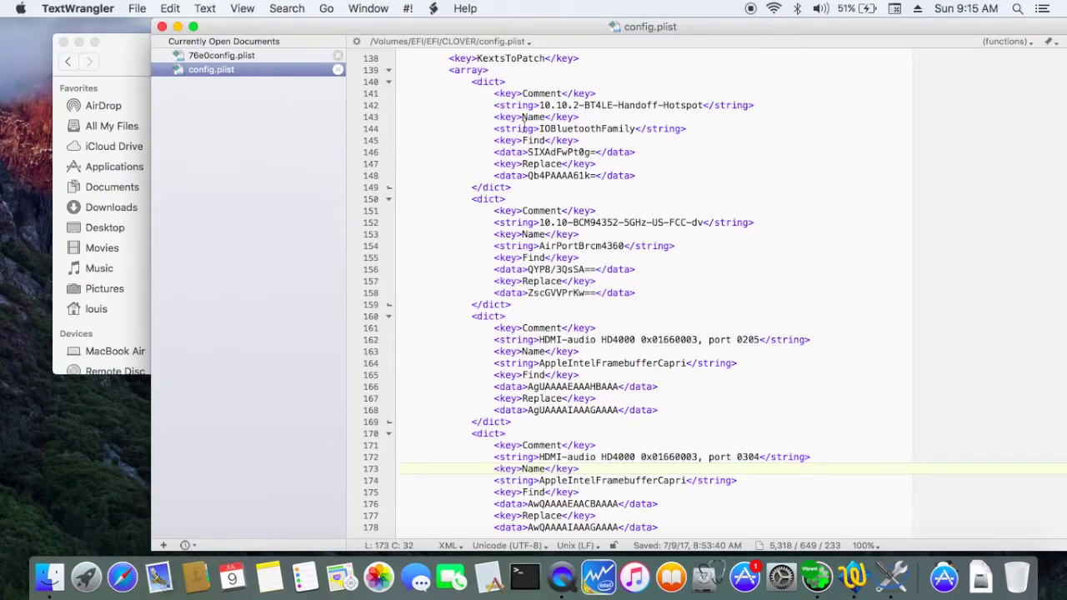
click(498, 74)
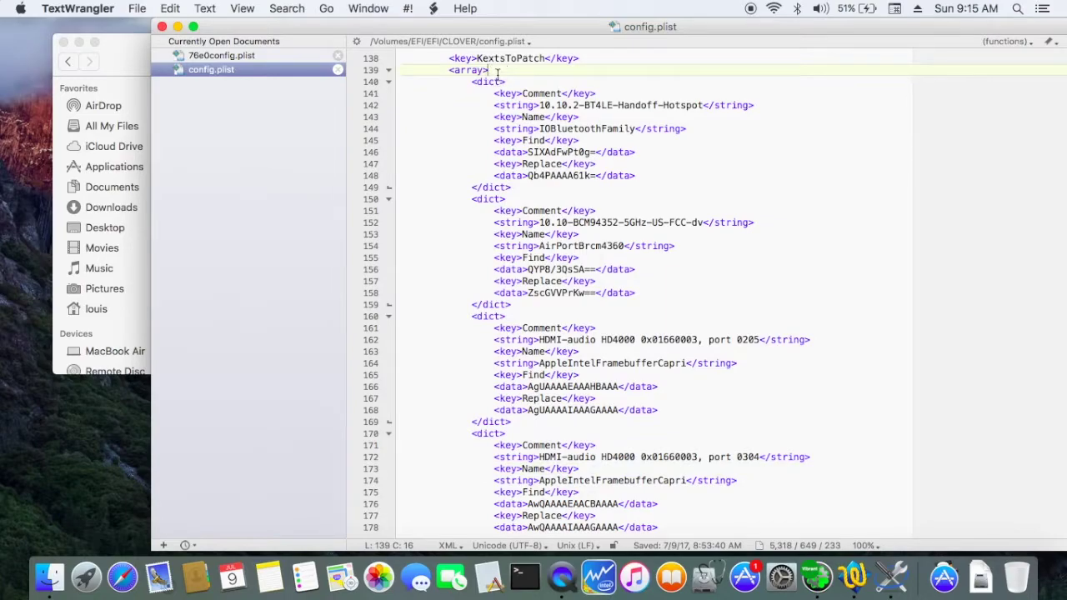
key(Return)
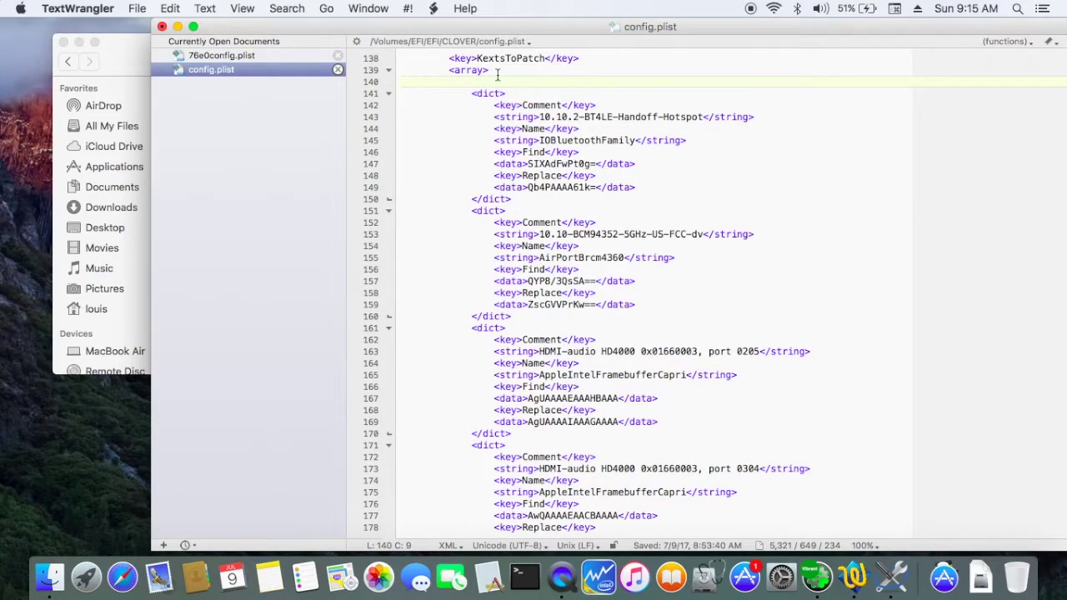
key(super+v)
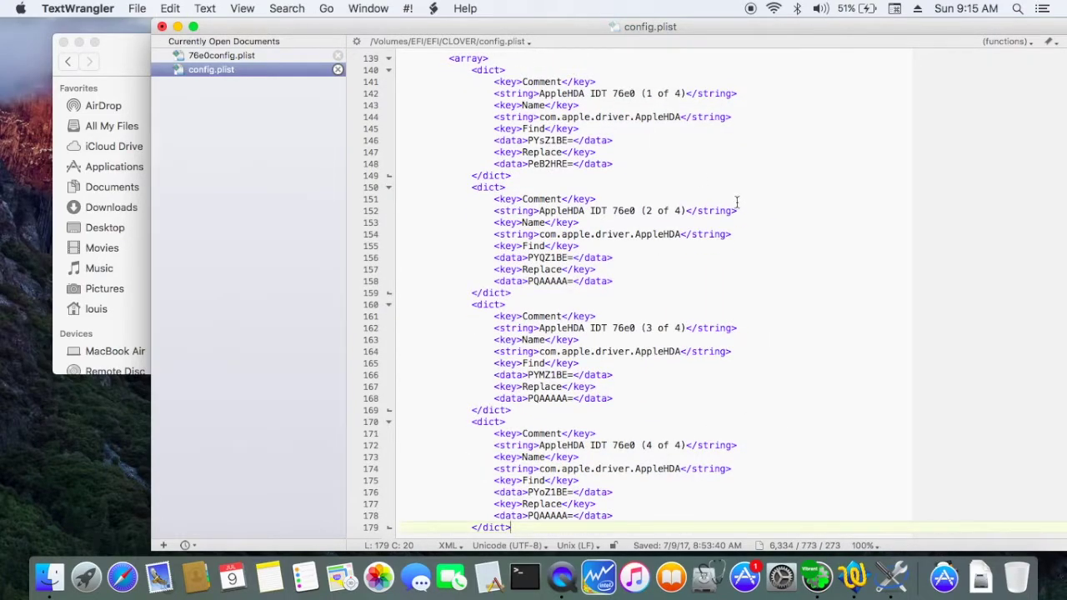
scroll(743, 219, up, 4)
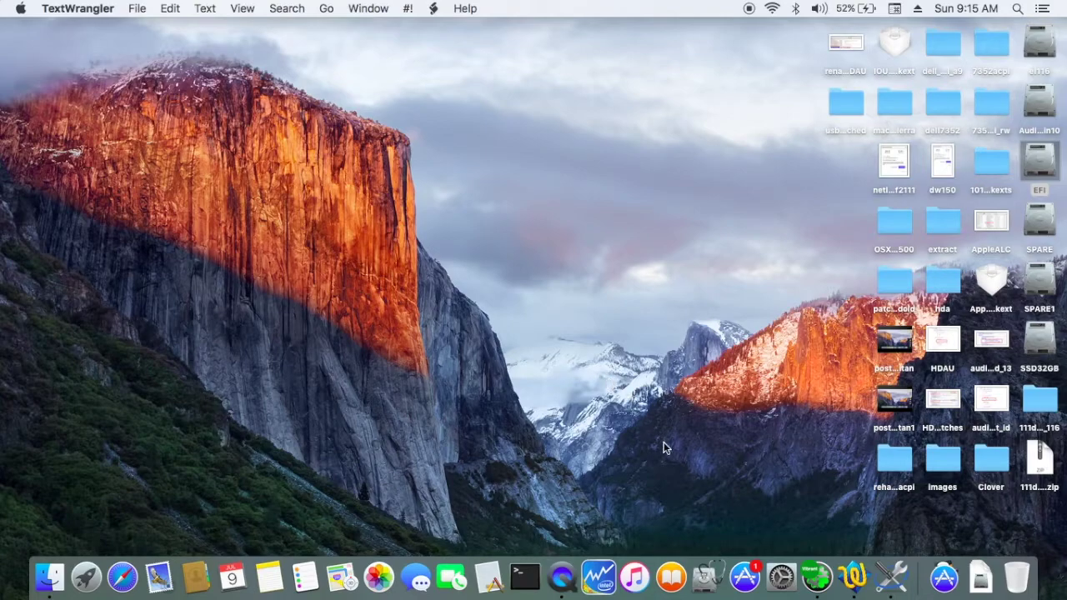
- In Terminal, run sudo touch /System/Library/Extensions, then sudo kextcache -update-volume /
click(525, 580)
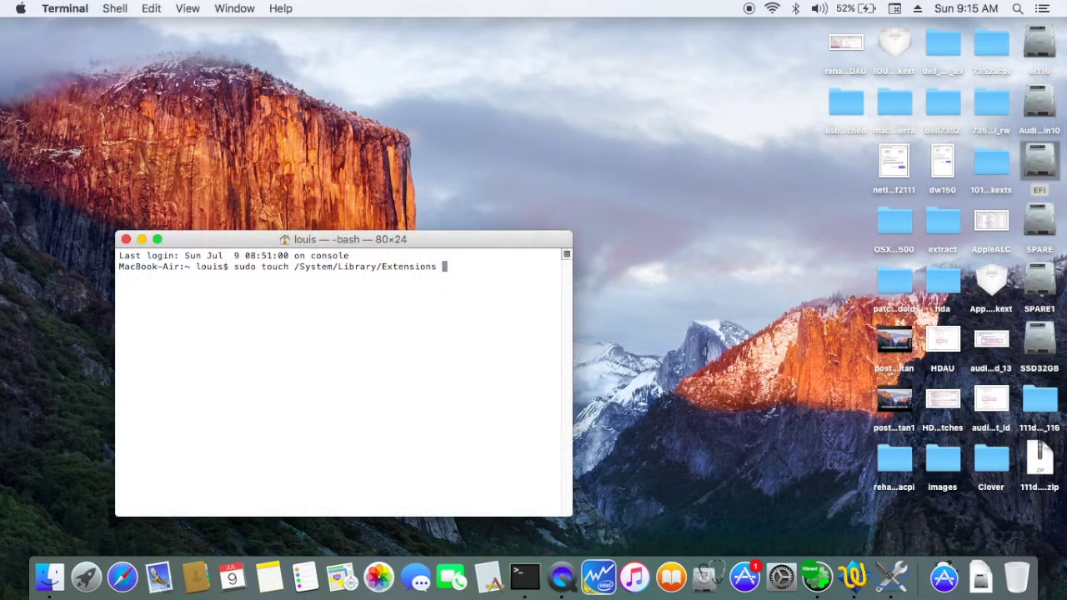
key(Return)
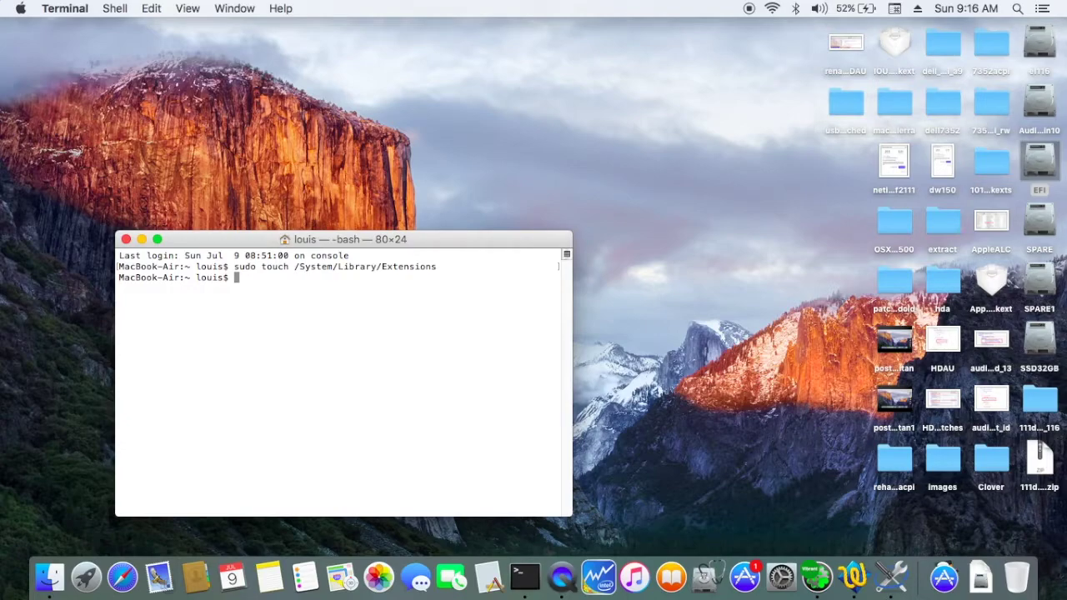
key(Up)
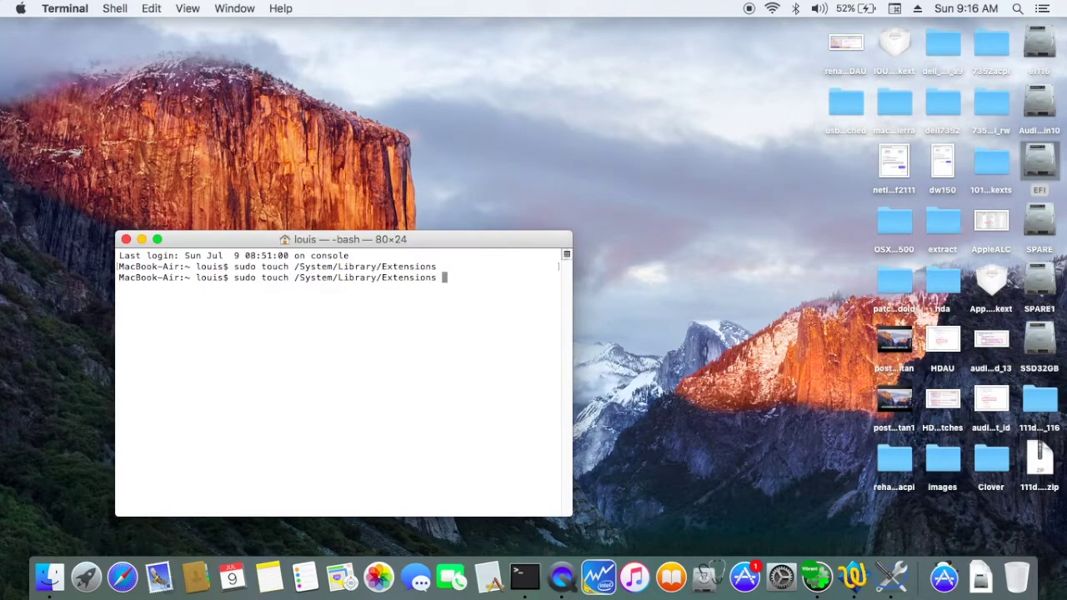
key(Up)
key(Return)
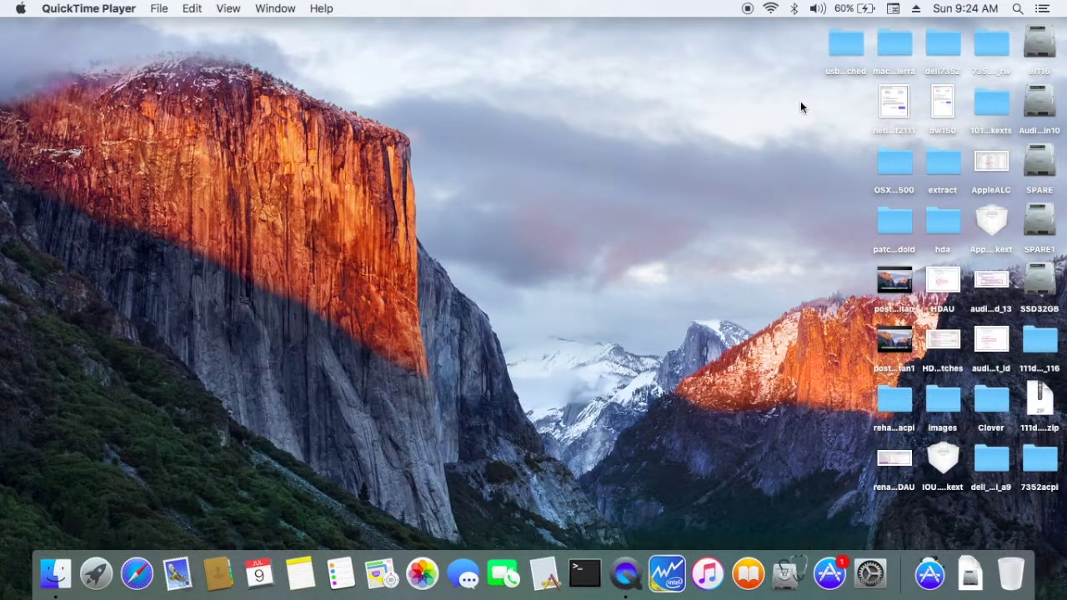
- Open the menu-bar volume control and close it again
click(821, 10)
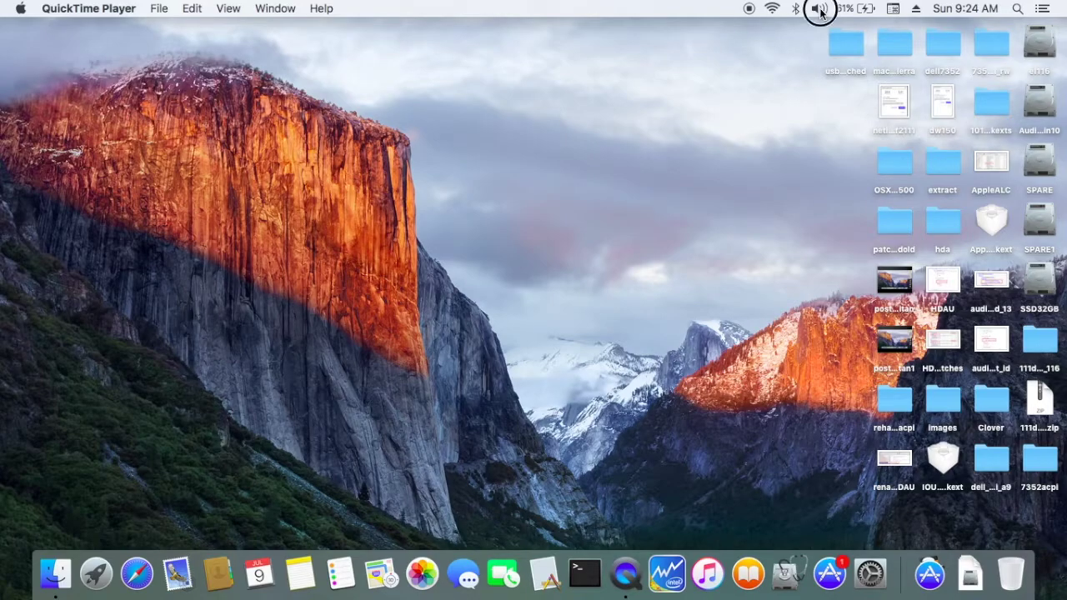
click(820, 10)
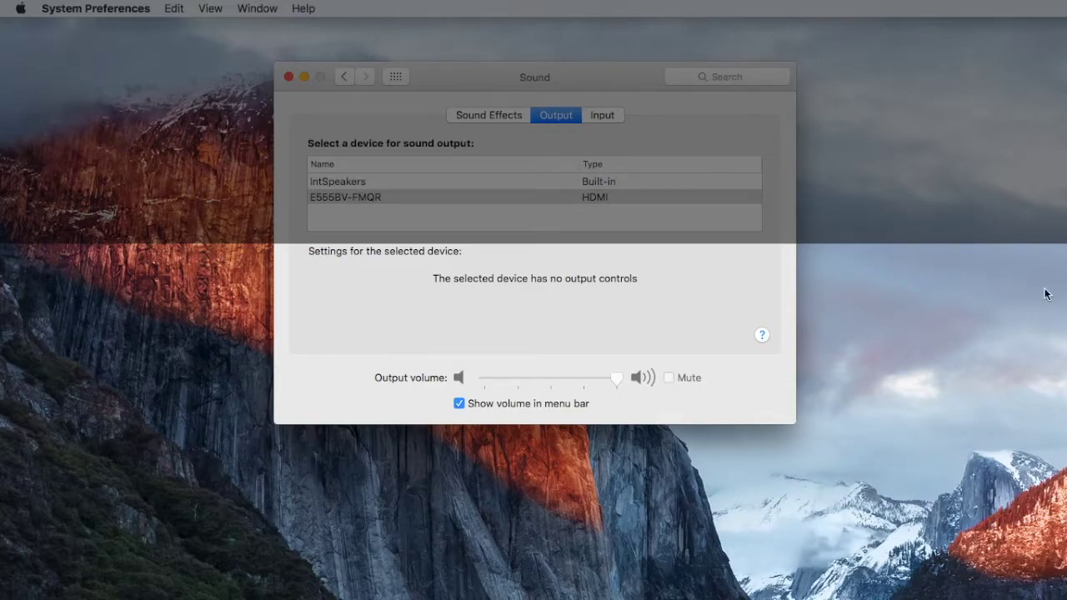
- Set the external monitor's Optimize for option to Built-in Display and bring the Built-in Display window forward
click(1057, 371)
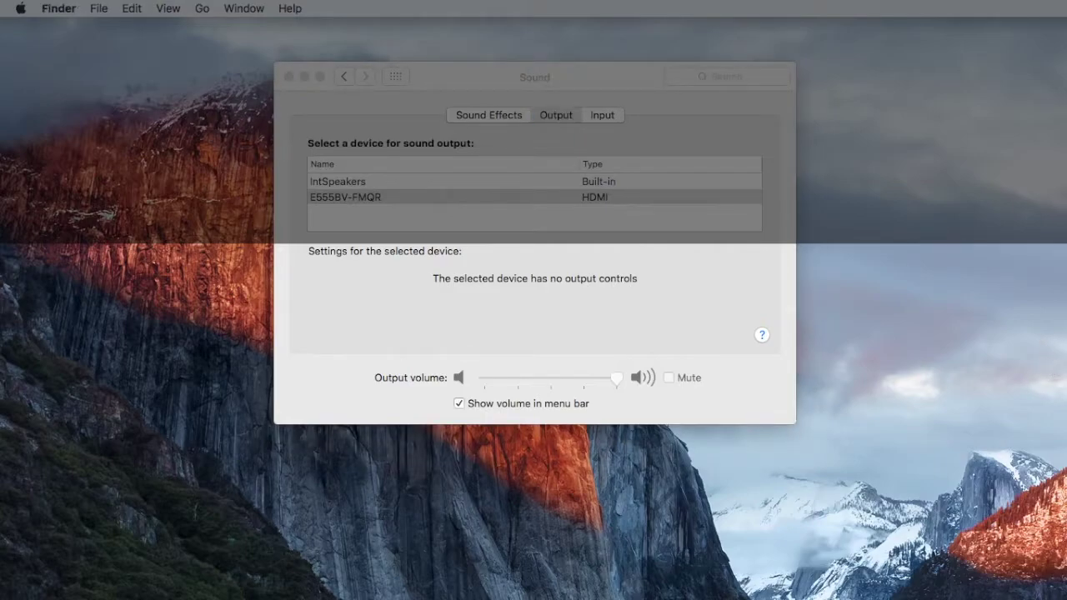
click(649, 149)
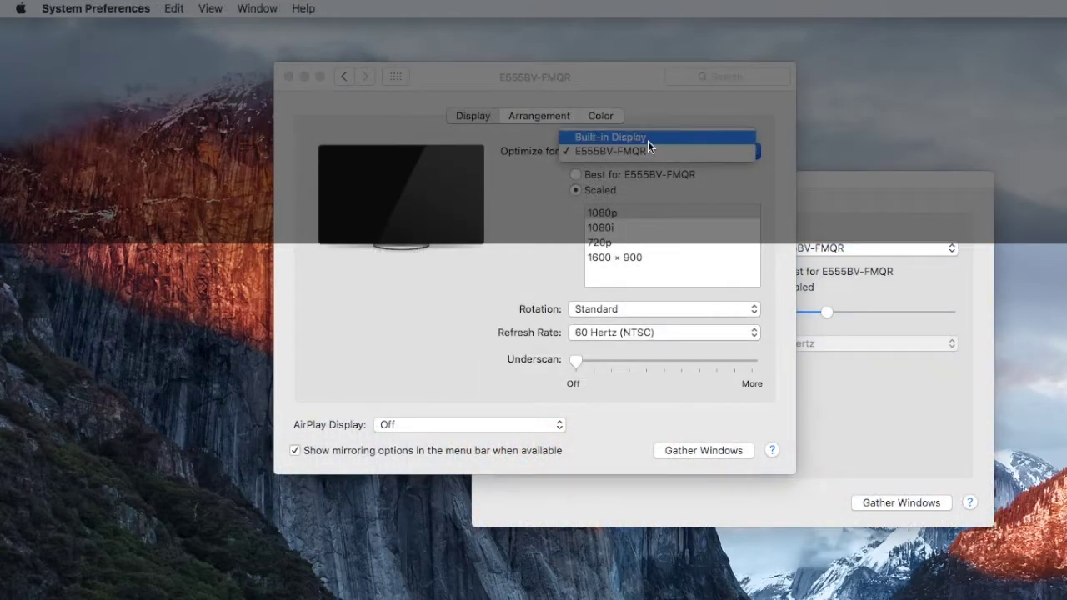
click(648, 141)
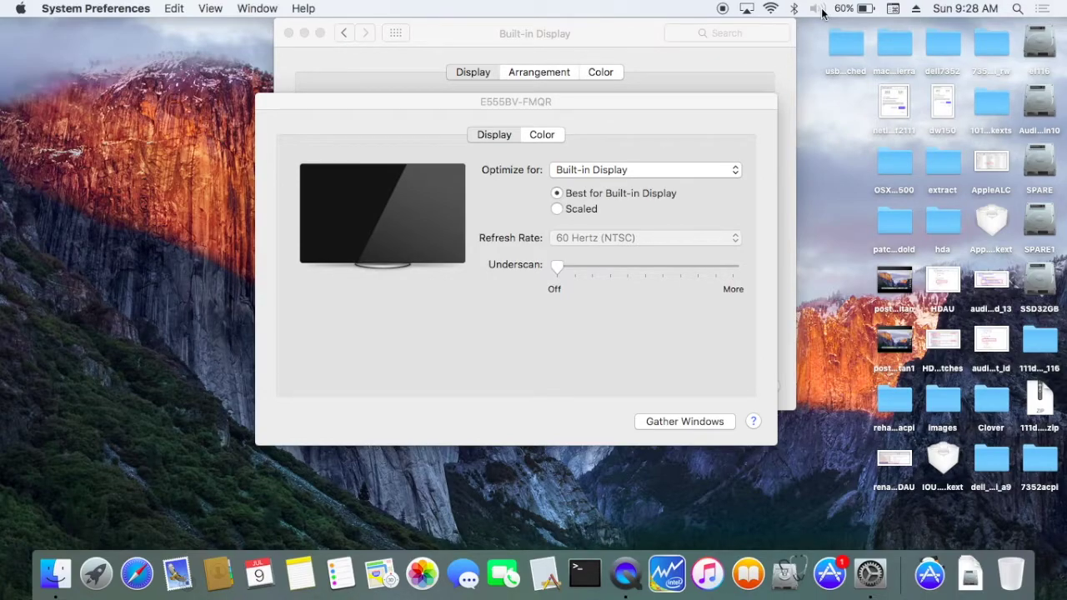
click(631, 37)
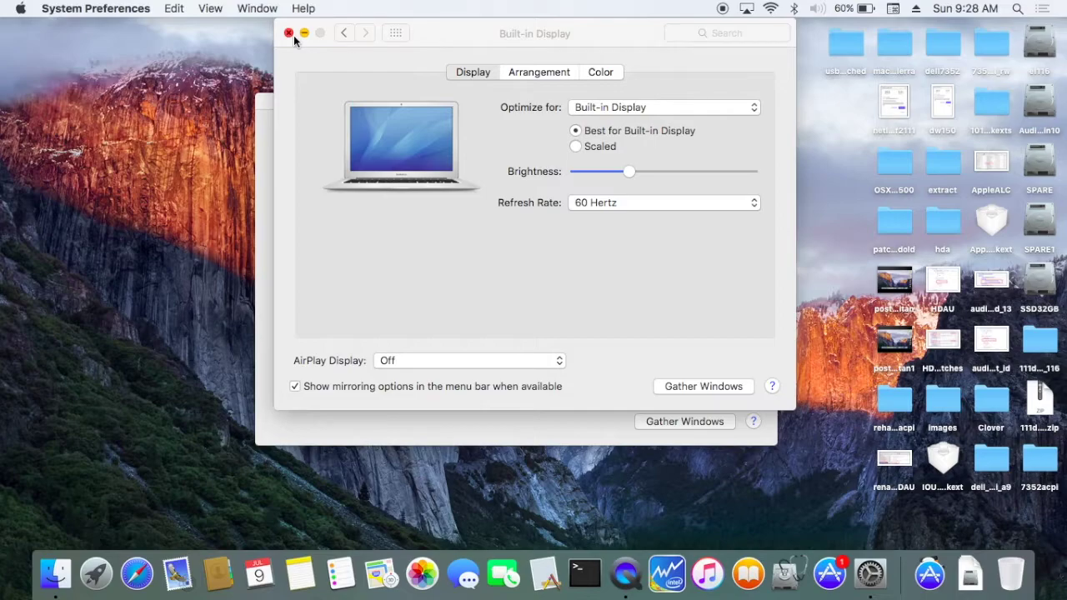
- Relaunch System Preferences from the Dock and view the Sound Output list, now showing only IntSpeakers
click(395, 33)
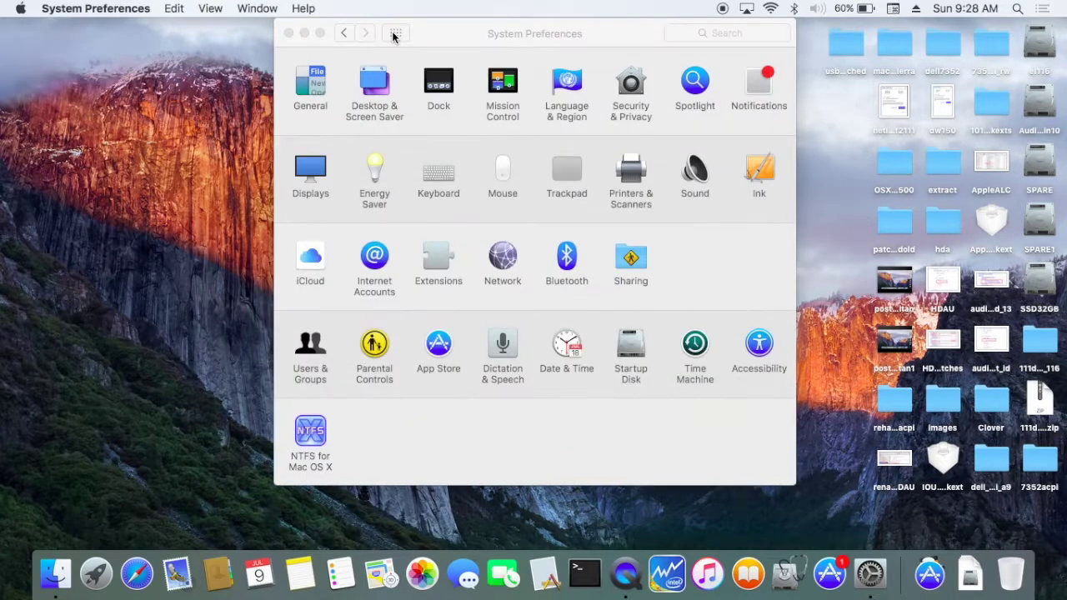
click(694, 175)
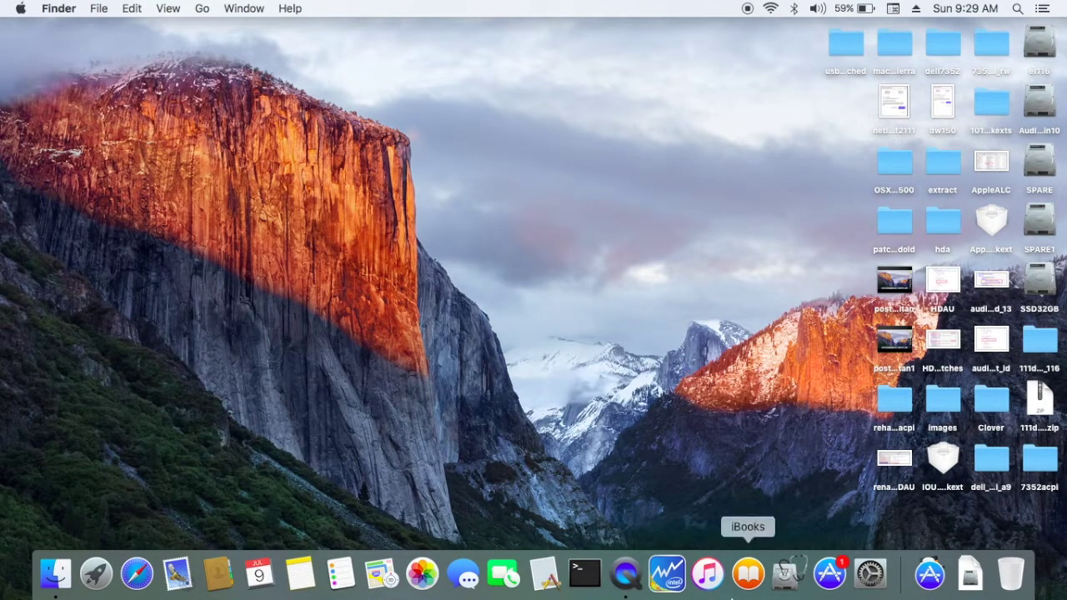
click(870, 574)
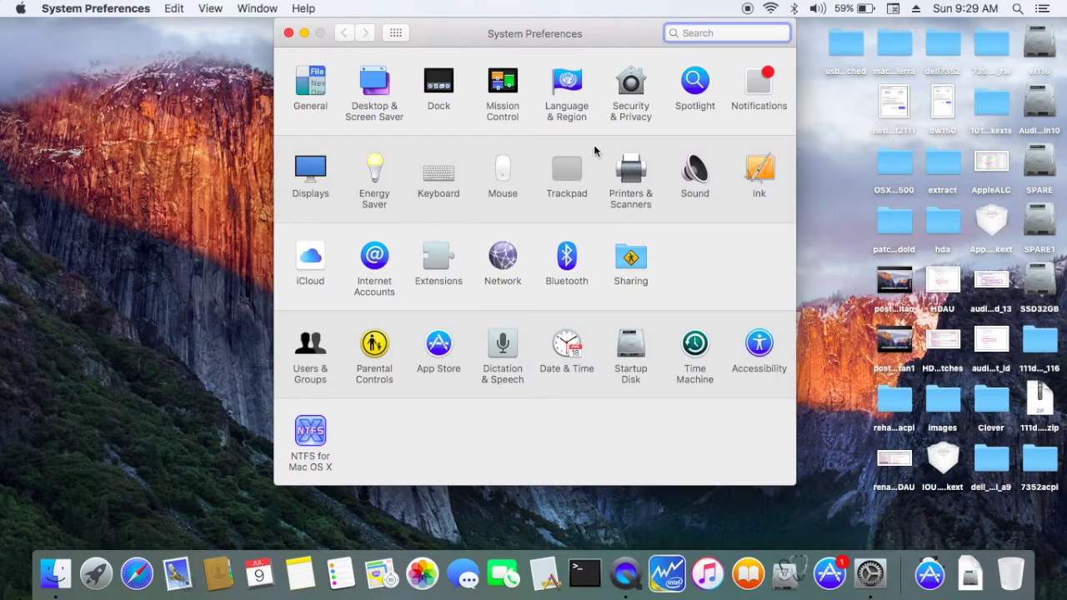
click(688, 177)
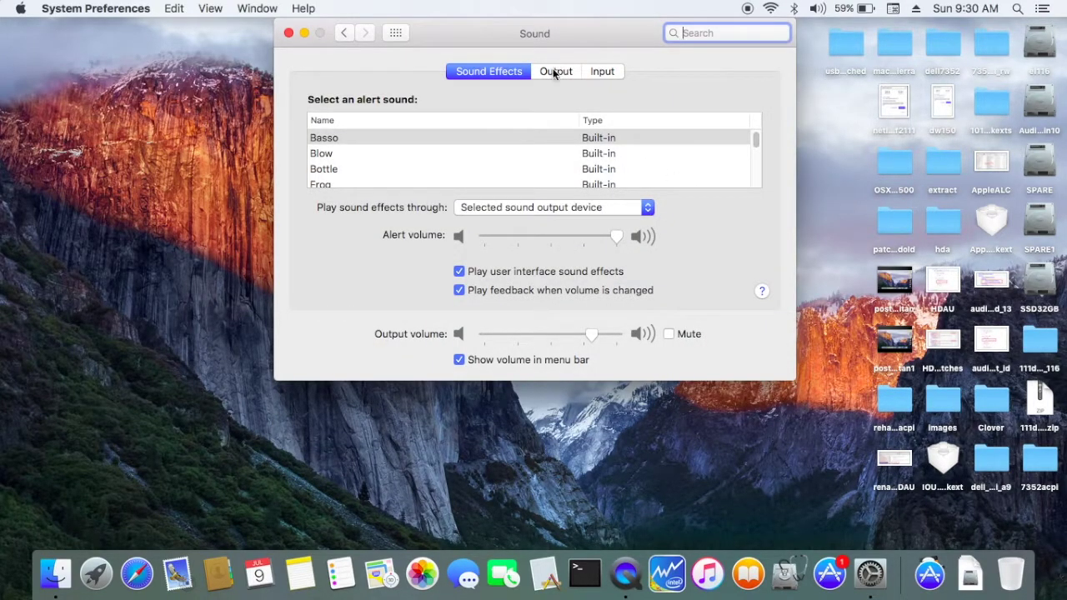
click(554, 71)
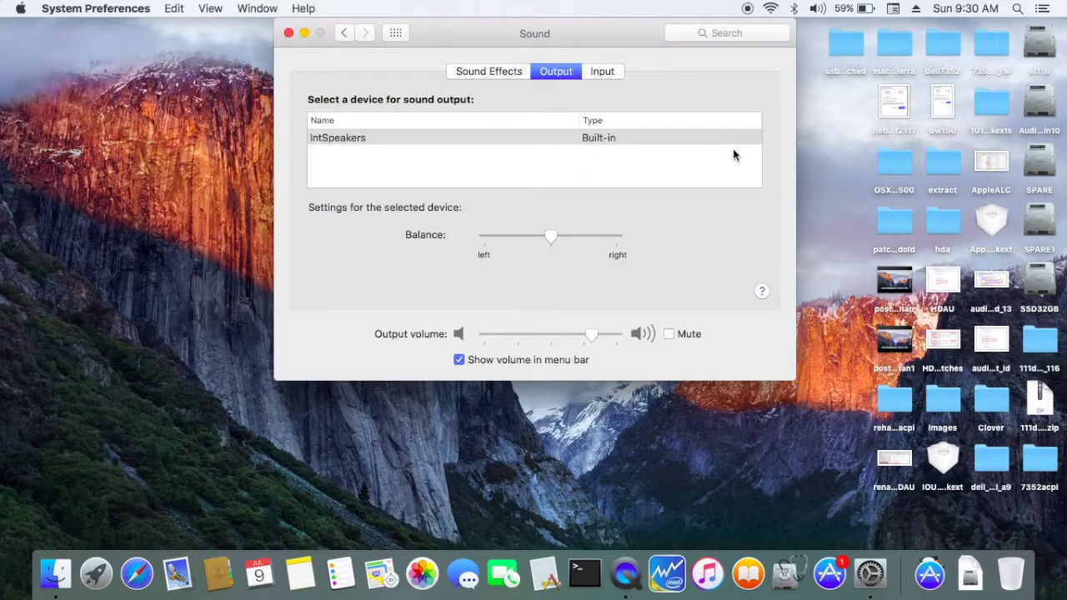